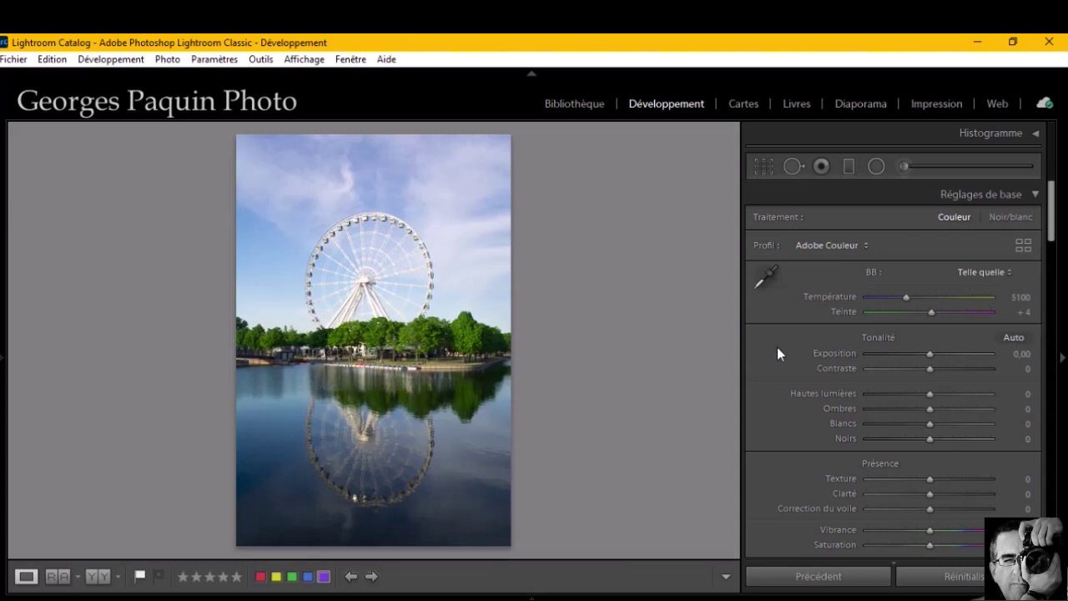
Step: Switch the Courbe des tonalités panel to the parametric curve with its region sliders visible
{"action": "scroll", "coordinate": [777, 348], "scroll_direction": "down", "scroll_amount": 4}
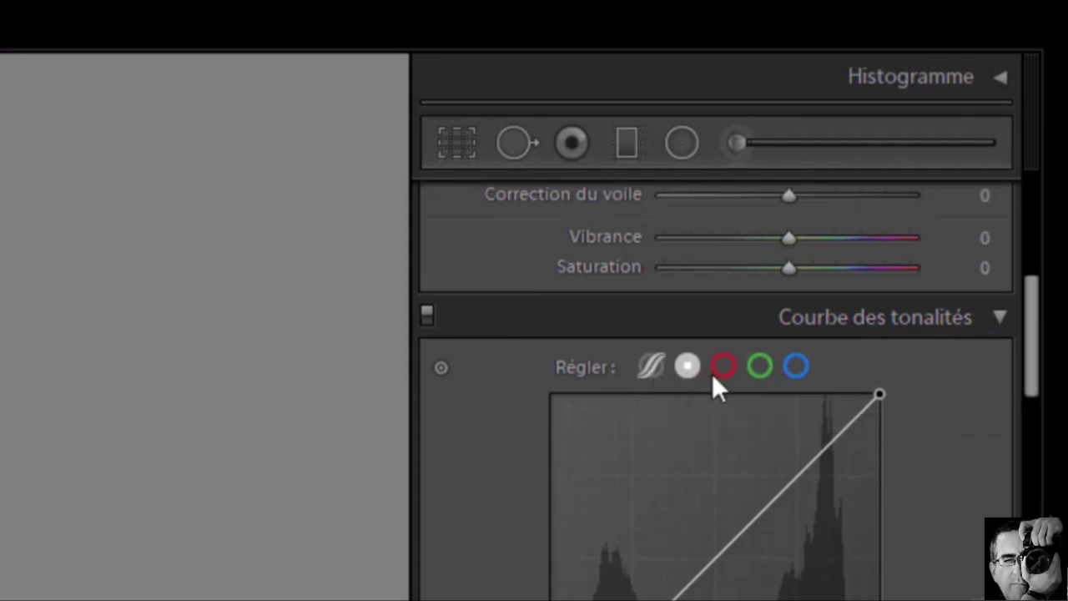
{"action": "left_click", "coordinate": [650, 365]}
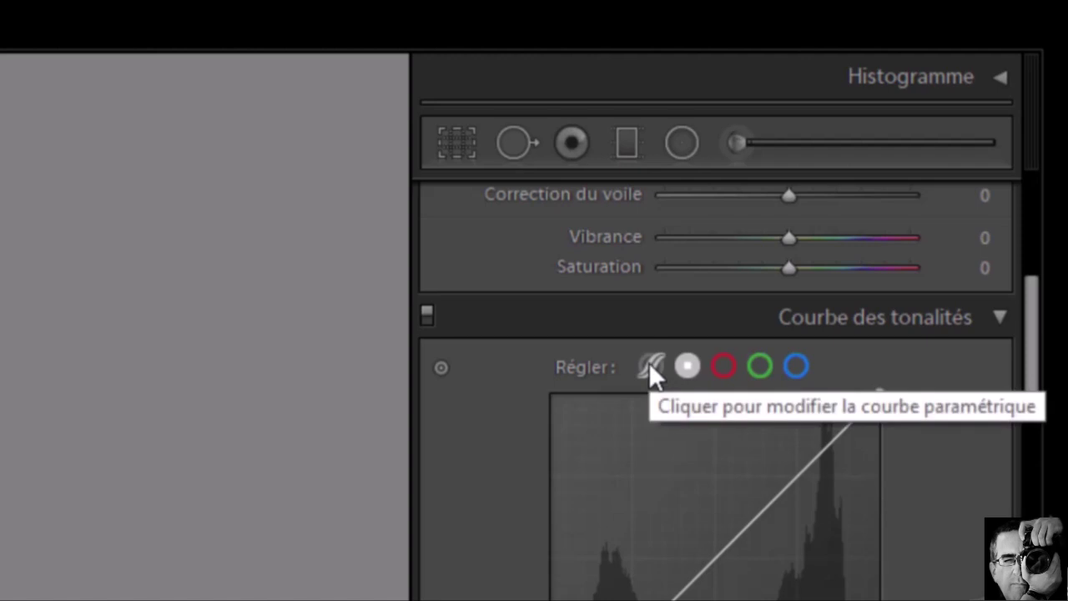
{"action": "left_click", "coordinate": [649, 365]}
{"action": "scroll", "coordinate": [648, 361], "scroll_direction": "down", "scroll_amount": 3}
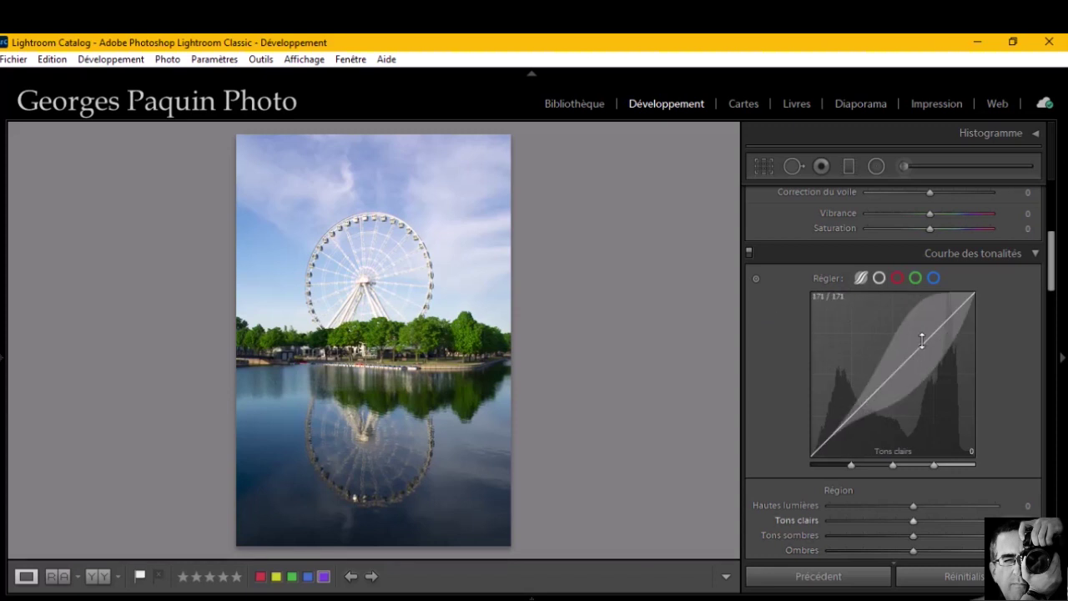
Step: Switch to the point curve, check the red, green and blue channels, and pull an RGB point from 117 down to 74
{"action": "left_click", "coordinate": [879, 279]}
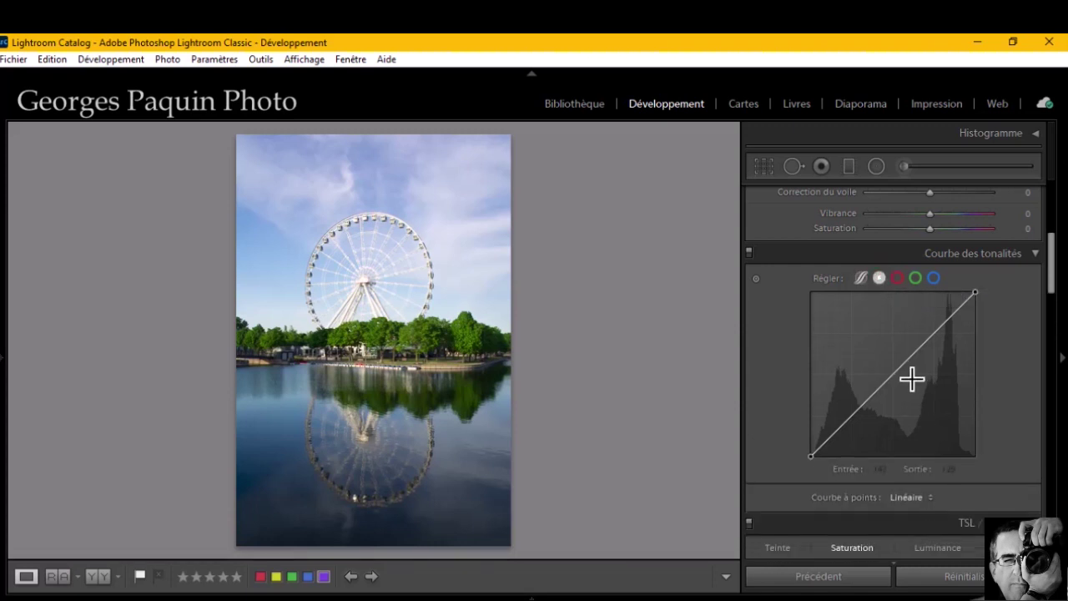
{"action": "left_click", "coordinate": [896, 278]}
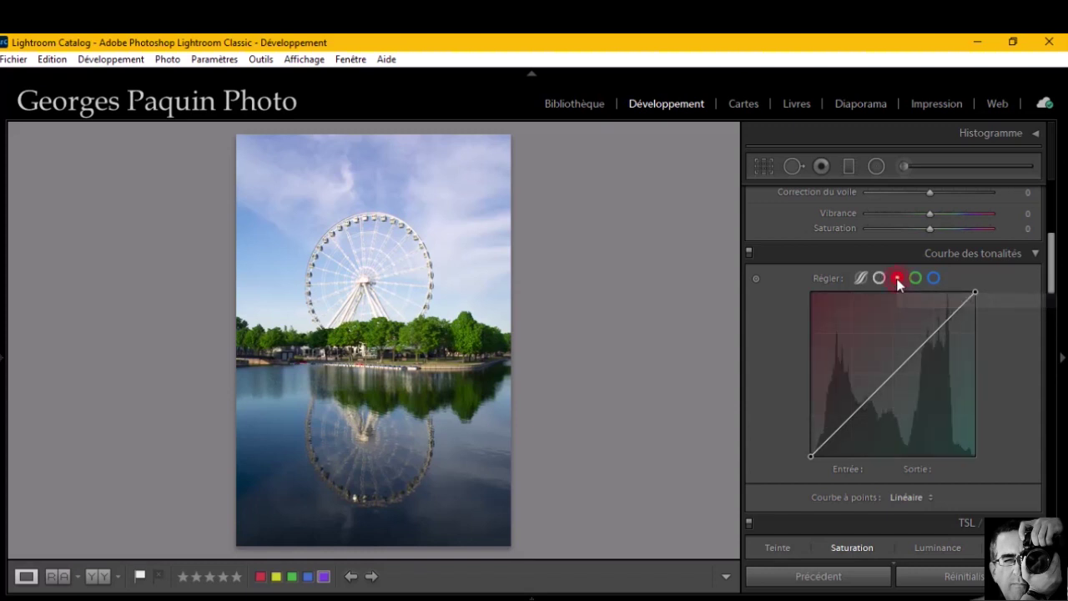
{"action": "left_click", "coordinate": [915, 278]}
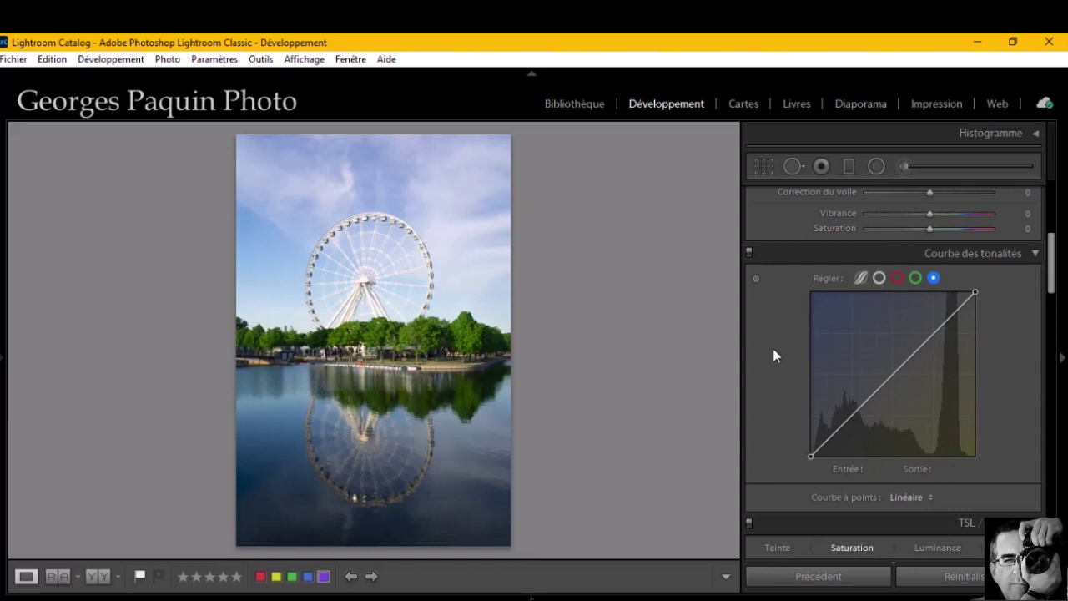
{"action": "left_click", "coordinate": [879, 278]}
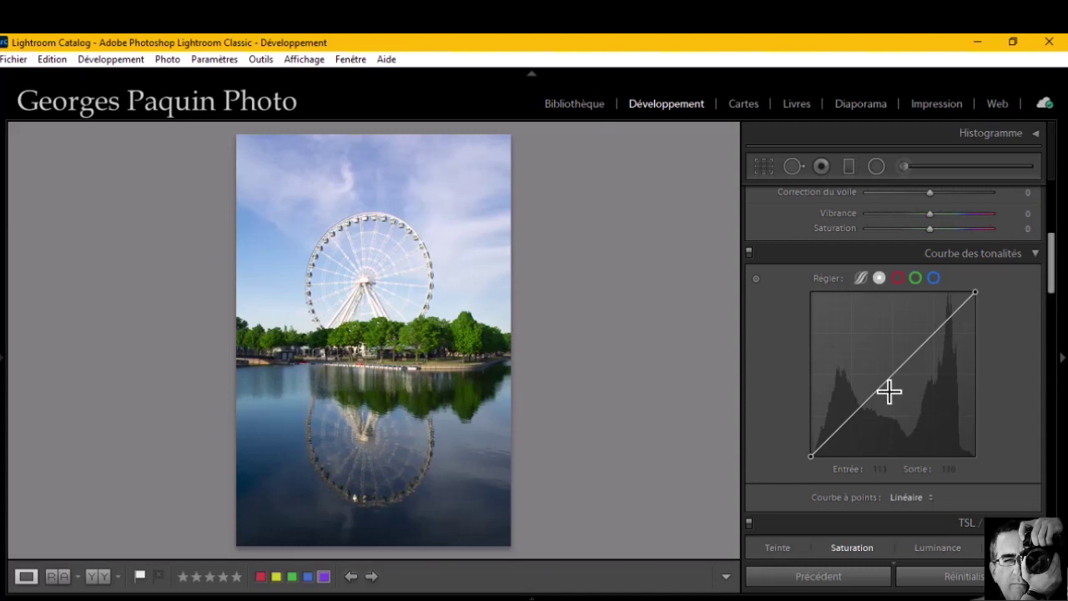
{"action": "left_click_drag", "start_coordinate": [888, 391], "coordinate": [887, 411]}
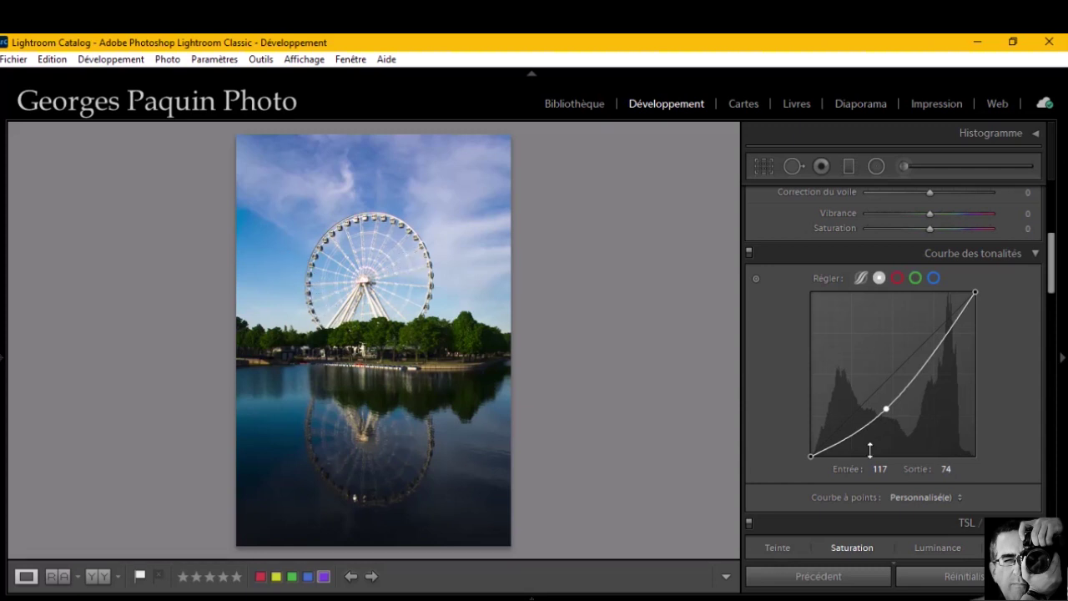
{"action": "scroll", "coordinate": [788, 417], "scroll_direction": "up", "scroll_amount": 5}
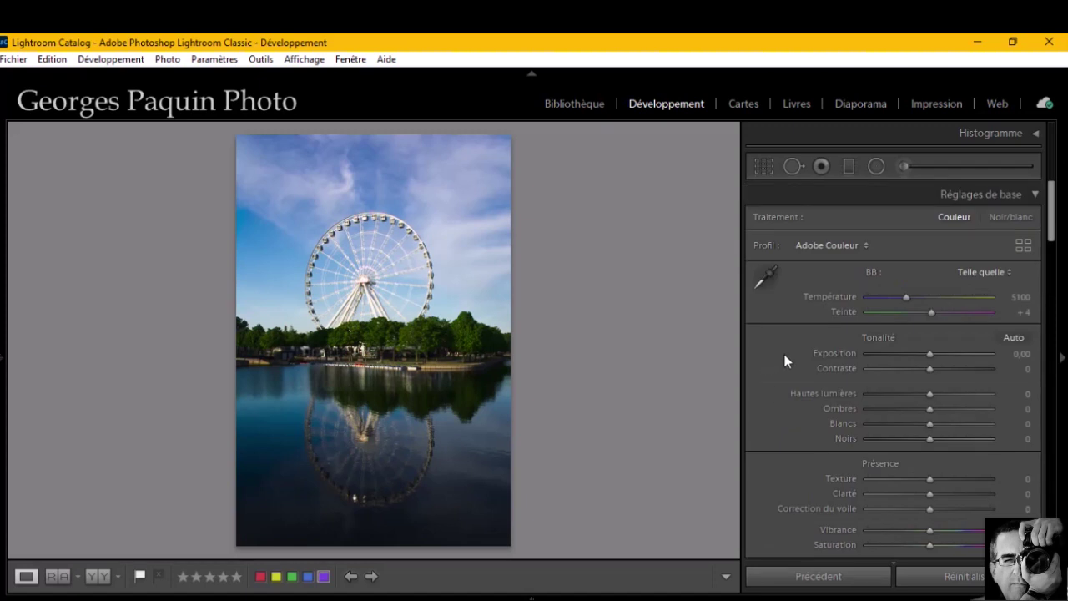
Step: In the Basic panel set Ombres +57, Noirs −40, Hautes lumières −74, Contraste +15 and Exposition −0,10
{"action": "scroll", "coordinate": [784, 360], "scroll_direction": "down", "scroll_amount": 3}
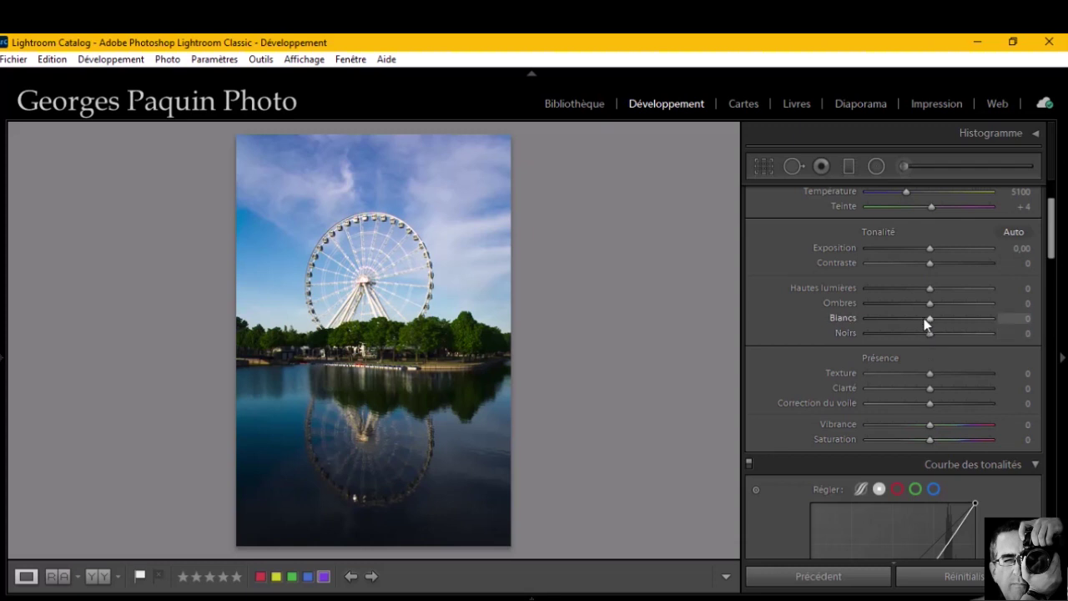
{"action": "left_click_drag", "start_coordinate": [930, 307], "coordinate": [964, 304]}
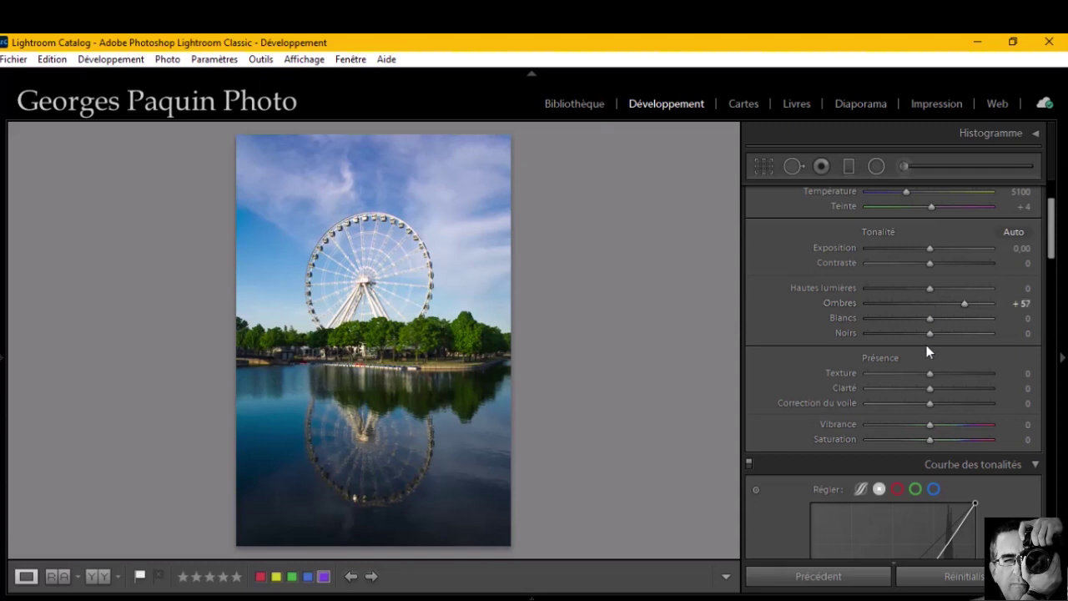
{"action": "left_click", "coordinate": [930, 333]}
{"action": "left_click_drag", "start_coordinate": [930, 333], "coordinate": [904, 333]}
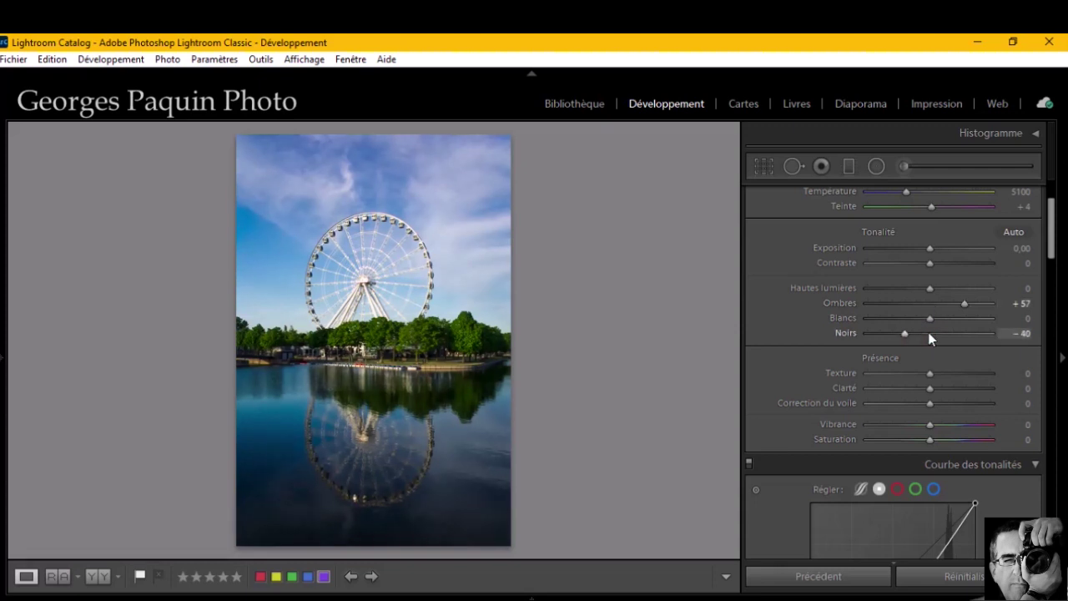
{"action": "left_click_drag", "start_coordinate": [928, 289], "coordinate": [889, 288]}
{"action": "key", "text": "Down"}
{"action": "key", "text": "Down"}
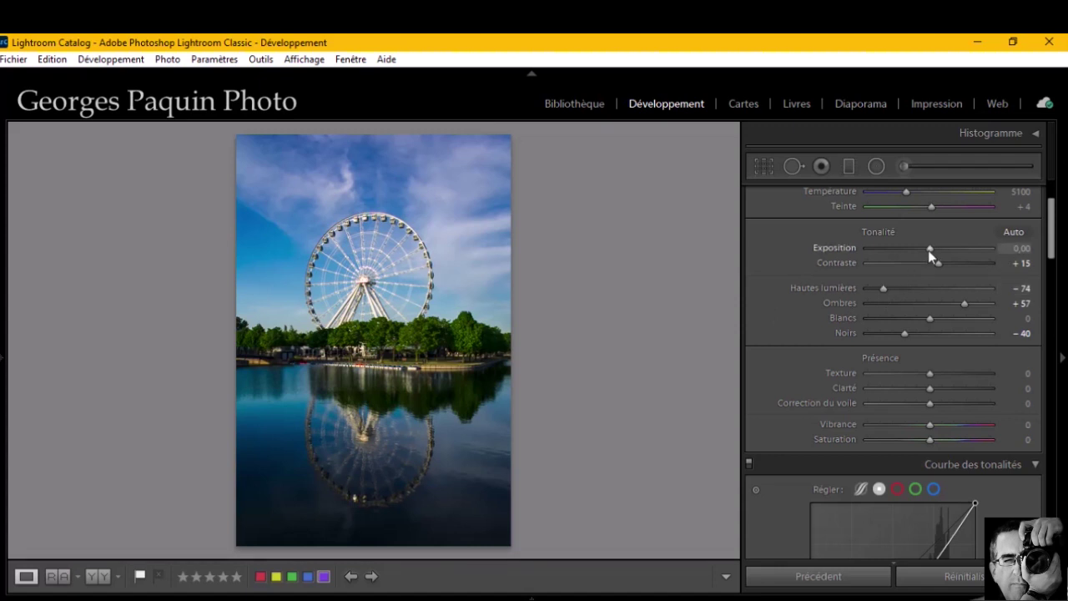
{"action": "key", "text": "Down"}
{"action": "key", "text": "Down"}
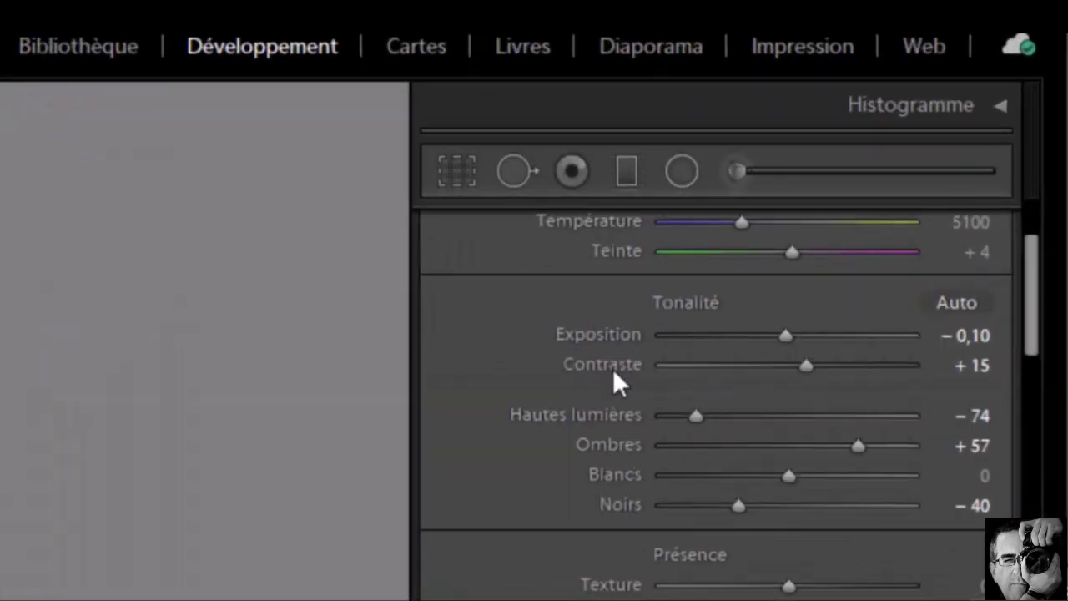
{"action": "scroll", "coordinate": [606, 534], "scroll_direction": "down", "scroll_amount": 3}
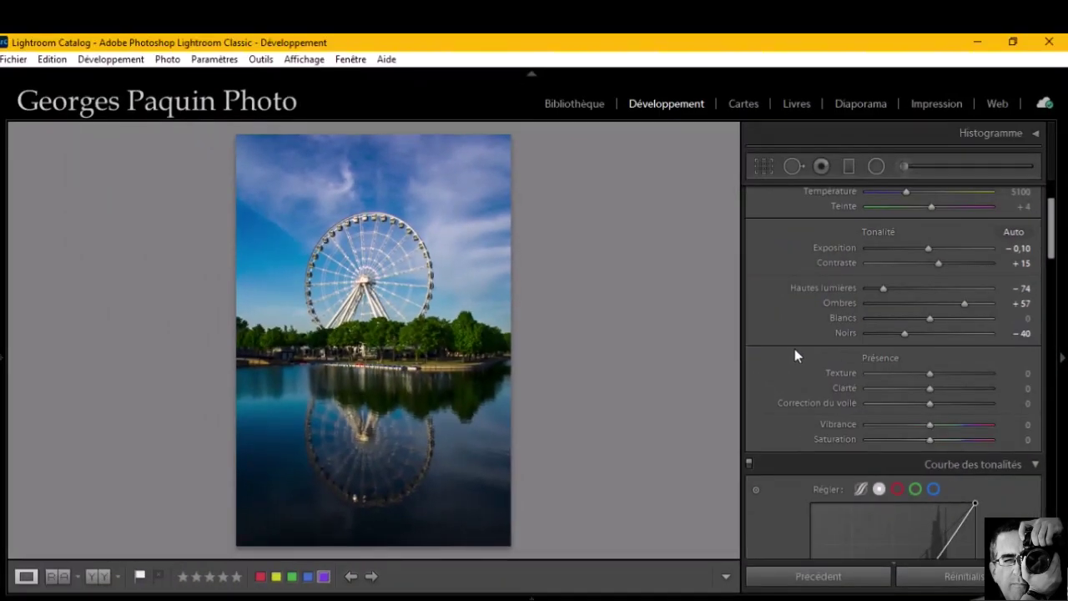
{"action": "scroll", "coordinate": [789, 342], "scroll_direction": "up", "scroll_amount": 3}
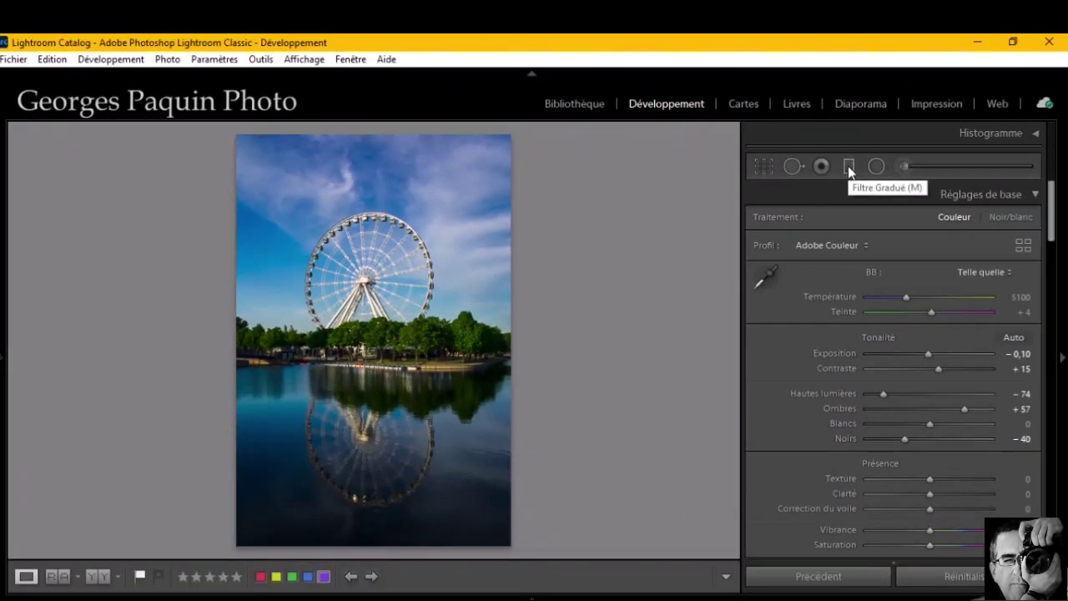
Step: Drag a Hautes lumières −45 graduated filter from the sky to the treeline, briefly previewing its mask
{"action": "left_click", "coordinate": [848, 166]}
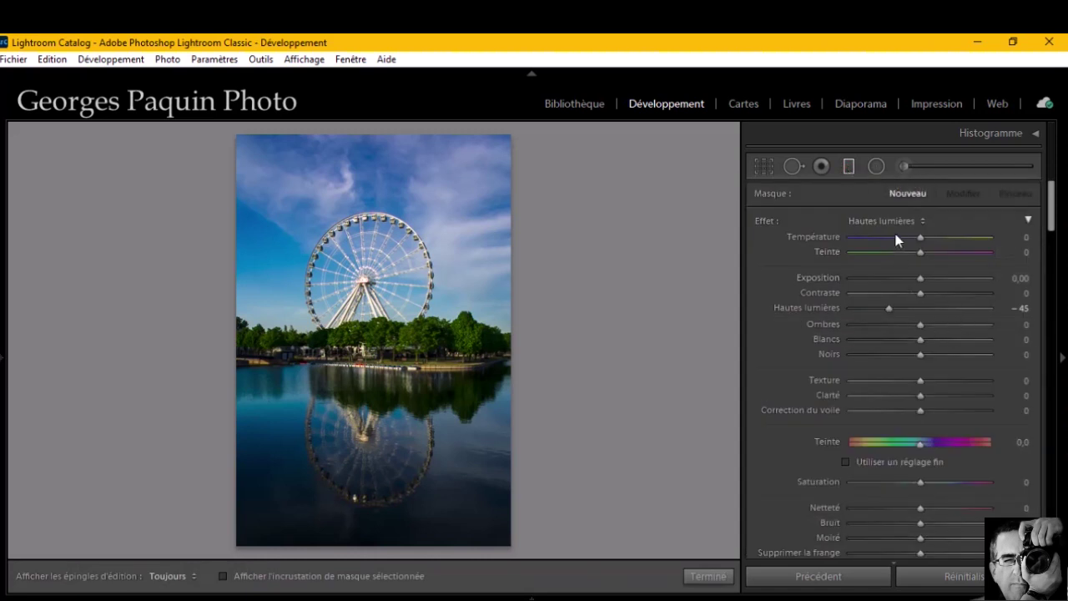
{"action": "left_click_drag", "start_coordinate": [325, 308], "coordinate": [320, 370]}
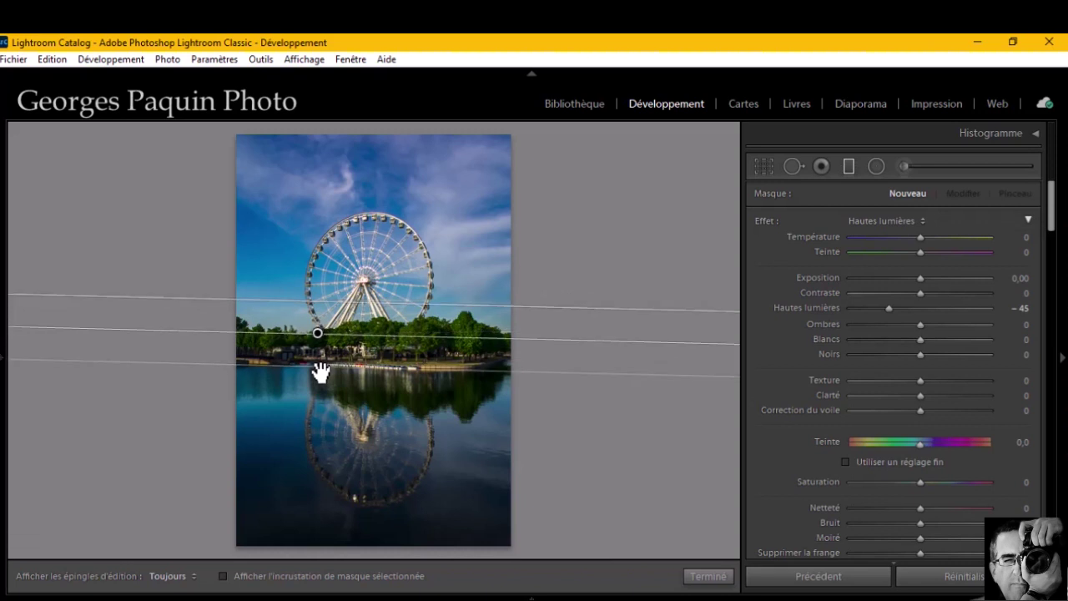
{"action": "left_click", "coordinate": [393, 577]}
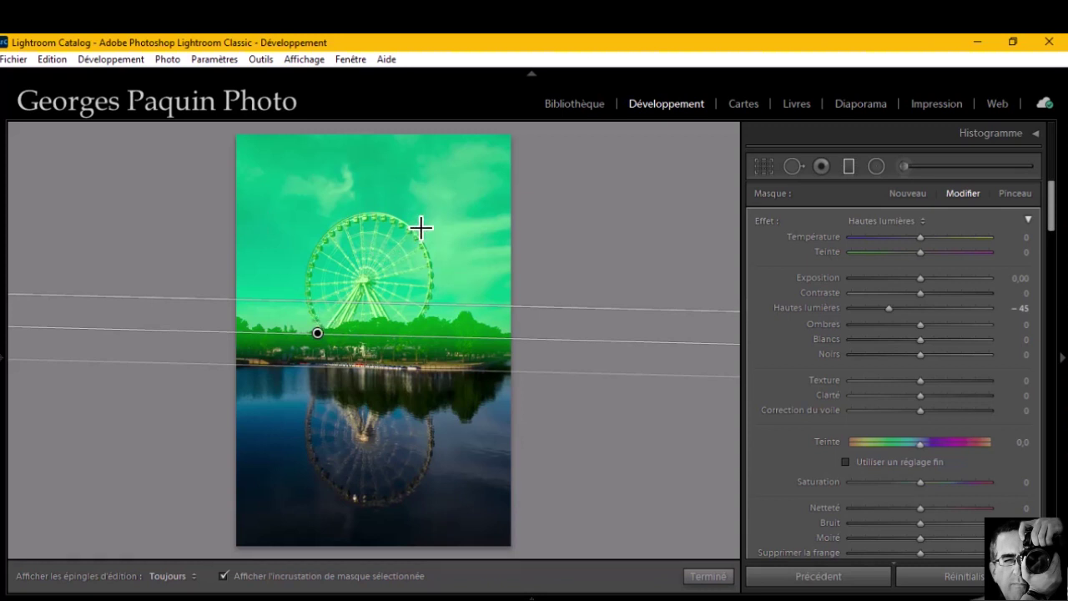
{"action": "left_click", "coordinate": [351, 574]}
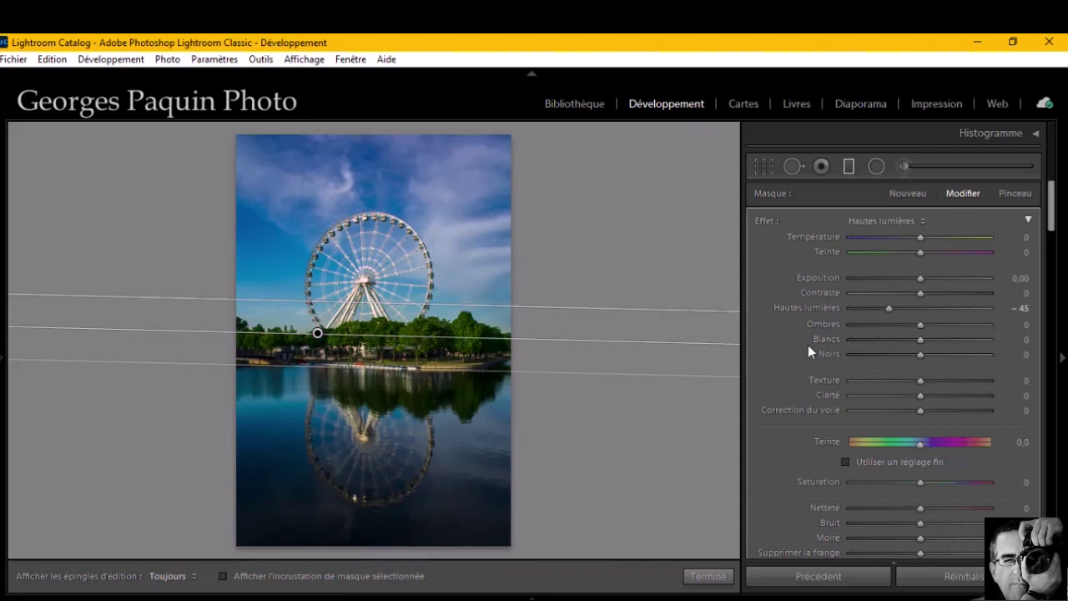
{"action": "scroll", "coordinate": [807, 350], "scroll_direction": "down", "scroll_amount": 5}
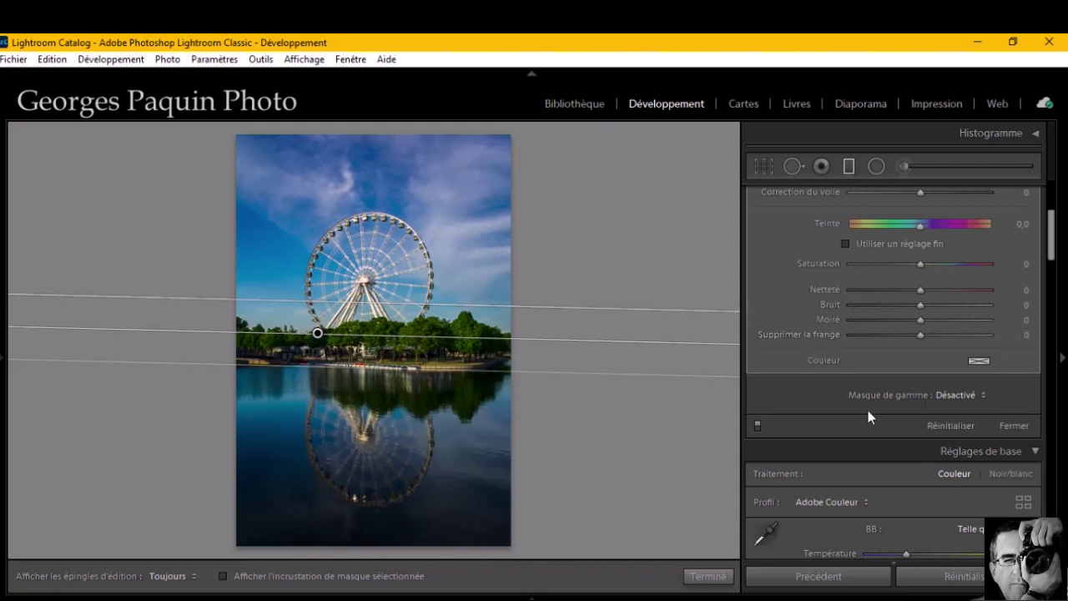
Step: Set the filter's Masque de gamme to Luminance and tick Afficher le masque de luminance
{"action": "scroll", "coordinate": [848, 408], "scroll_direction": "up", "scroll_amount": 5}
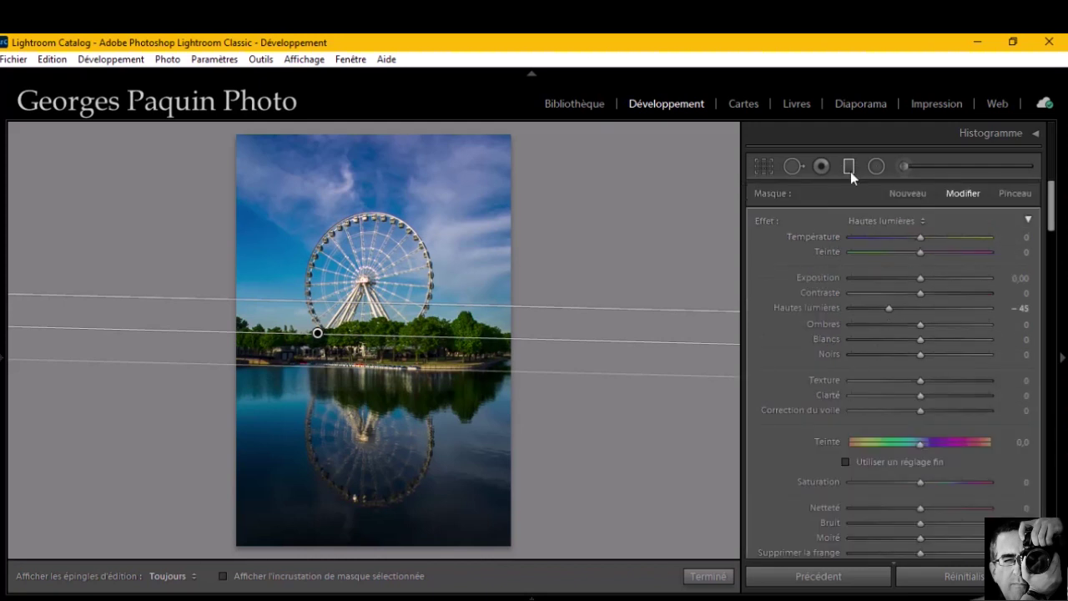
{"action": "scroll", "coordinate": [799, 291], "scroll_direction": "down", "scroll_amount": 5}
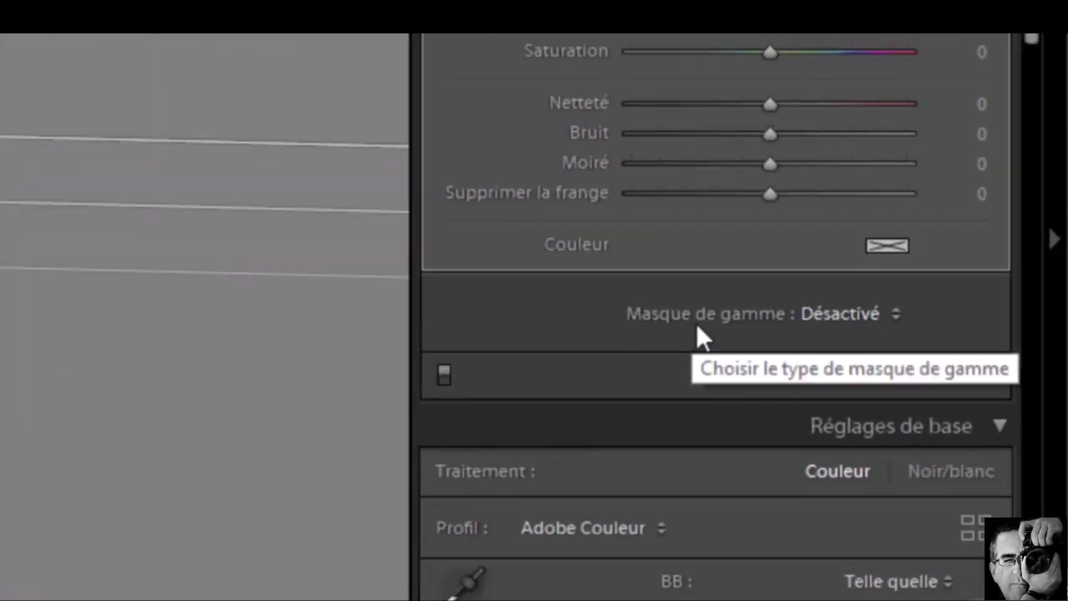
{"action": "left_click", "coordinate": [895, 317]}
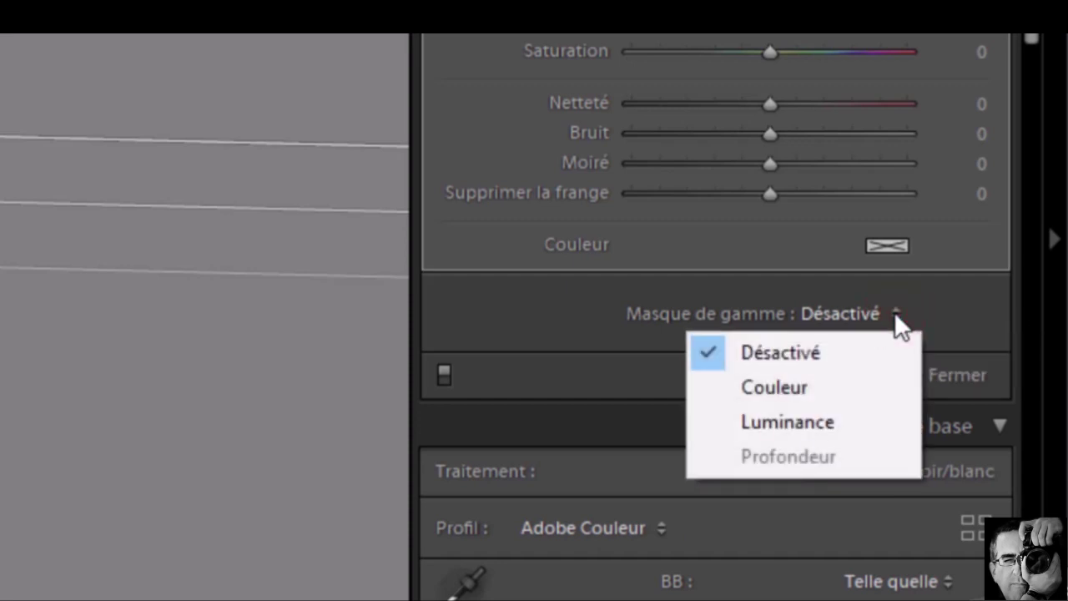
{"action": "left_click", "coordinate": [790, 426]}
{"action": "scroll", "coordinate": [790, 427], "scroll_direction": "down", "scroll_amount": 3}
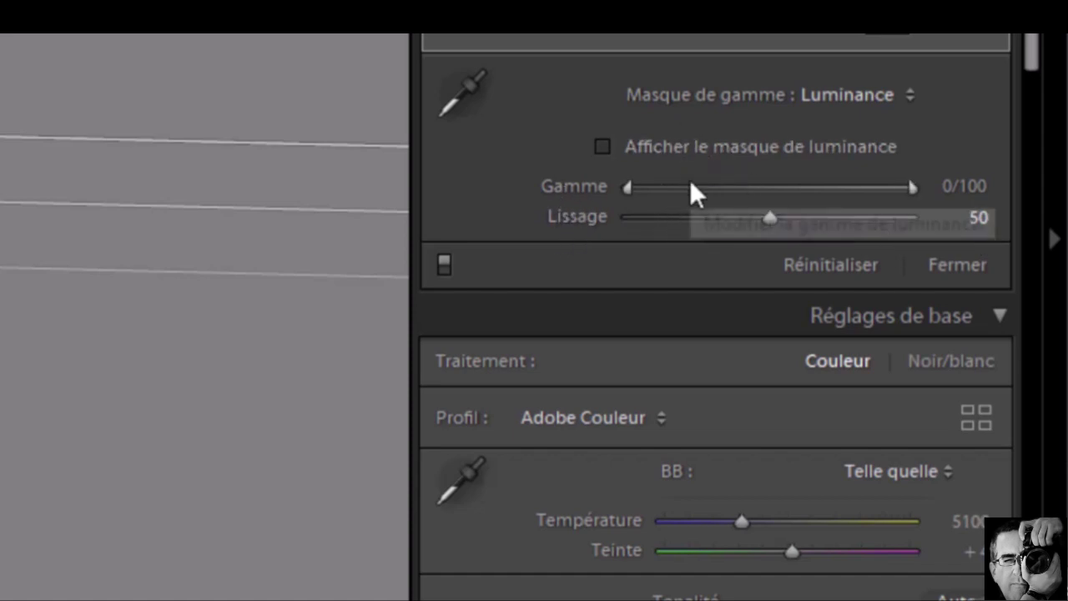
{"action": "left_click", "coordinate": [740, 153]}
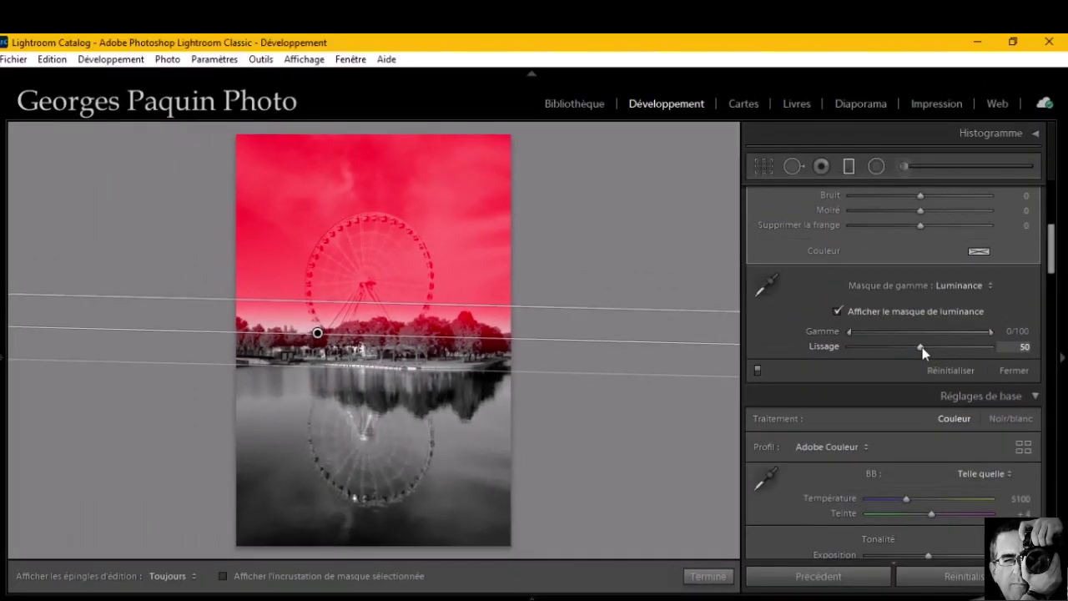
Step: Set the luminance range mask's smoothness (Lissage) to 0
{"action": "left_click_drag", "start_coordinate": [920, 347], "coordinate": [850, 350]}
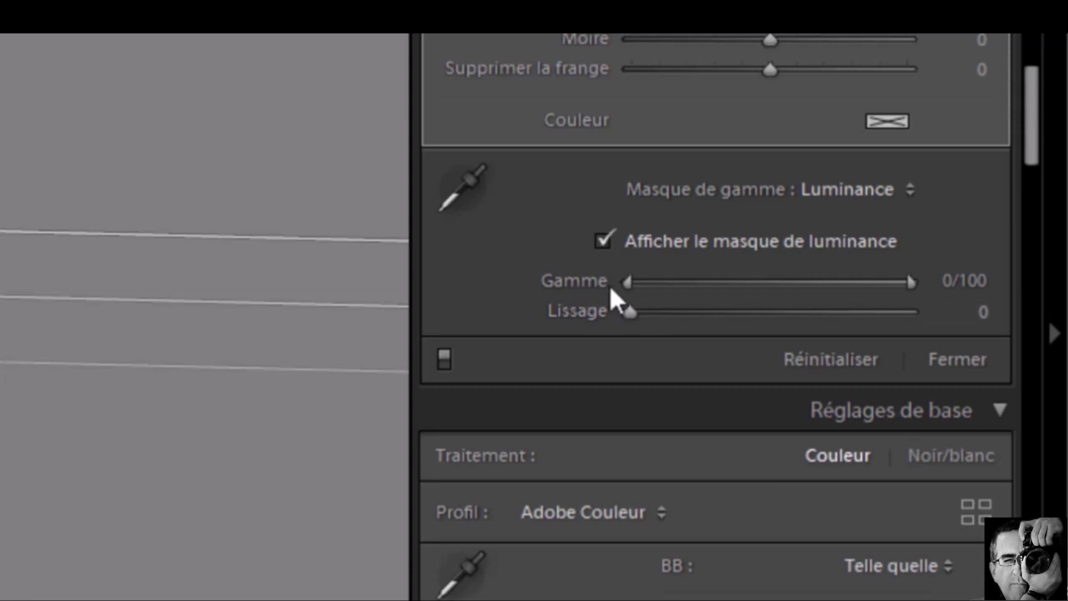
{"action": "scroll", "coordinate": [593, 283], "scroll_direction": "down", "scroll_amount": 1}
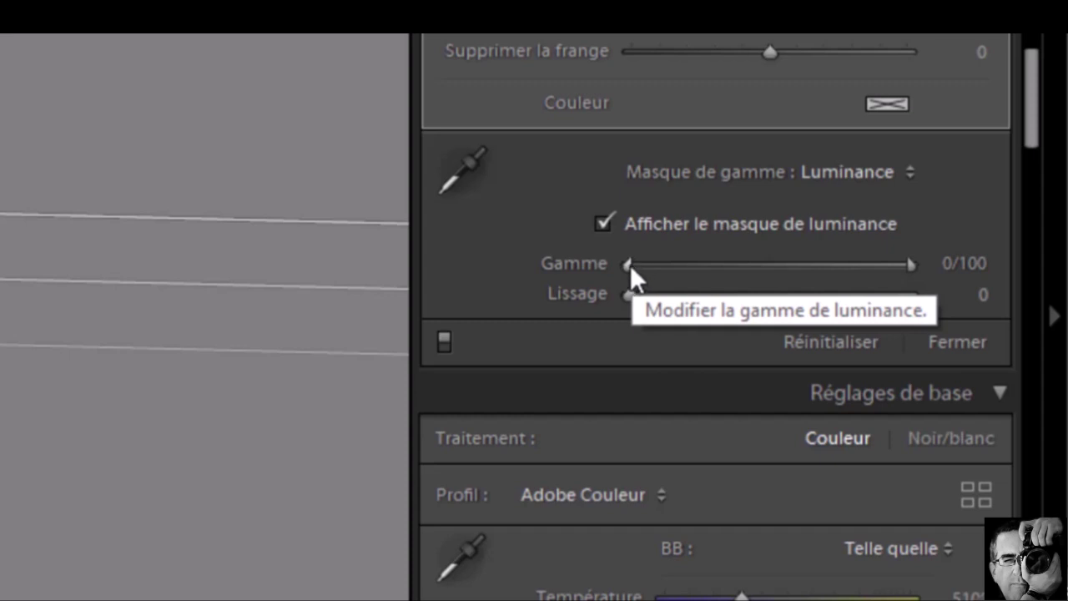
{"action": "scroll", "coordinate": [630, 265], "scroll_direction": "up", "scroll_amount": 3}
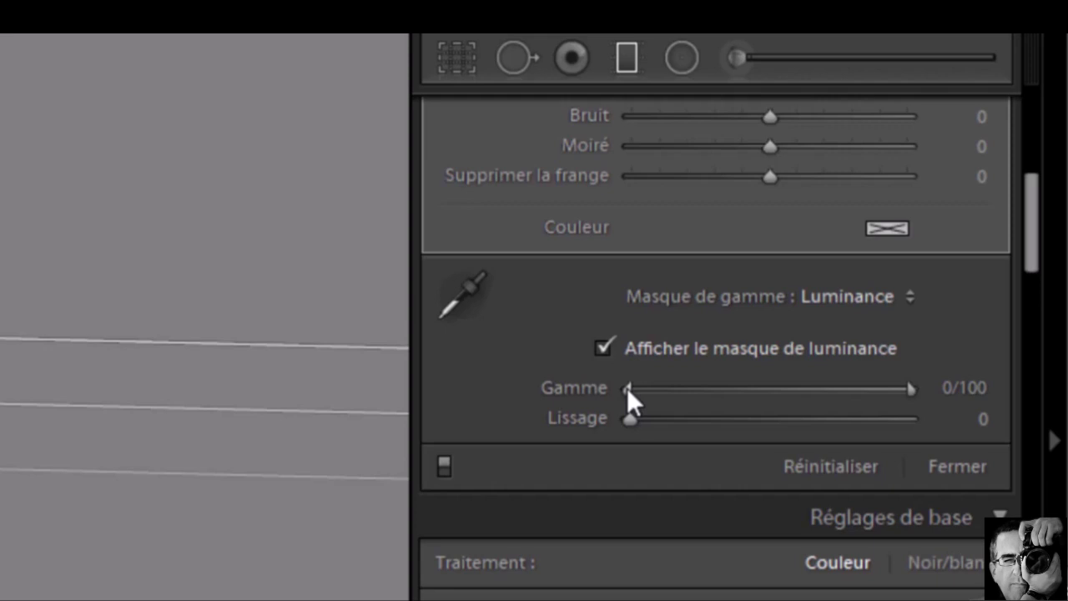
{"action": "scroll", "coordinate": [1019, 382], "scroll_direction": "down", "scroll_amount": 1}
{"action": "scroll", "coordinate": [913, 317], "scroll_direction": "down", "scroll_amount": 1}
{"action": "scroll", "coordinate": [607, 307], "scroll_direction": "down", "scroll_amount": 1}
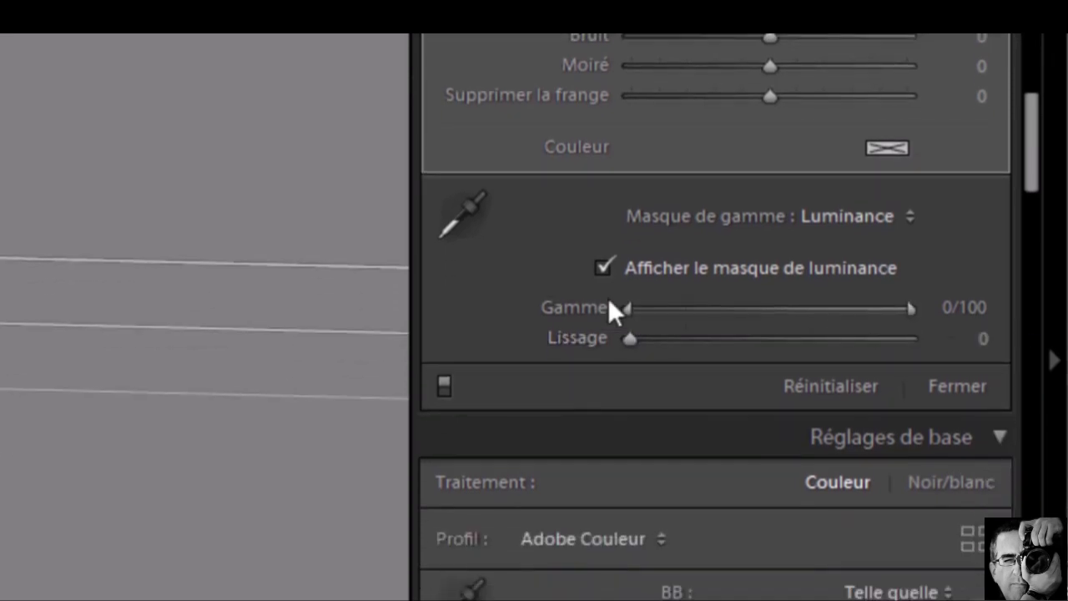
Step: Raise the Gamme lower limit from 0 to about 69, then hide the luminance mask preview
{"action": "left_click", "coordinate": [629, 310]}
{"action": "left_click_drag", "start_coordinate": [632, 308], "coordinate": [799, 337]}
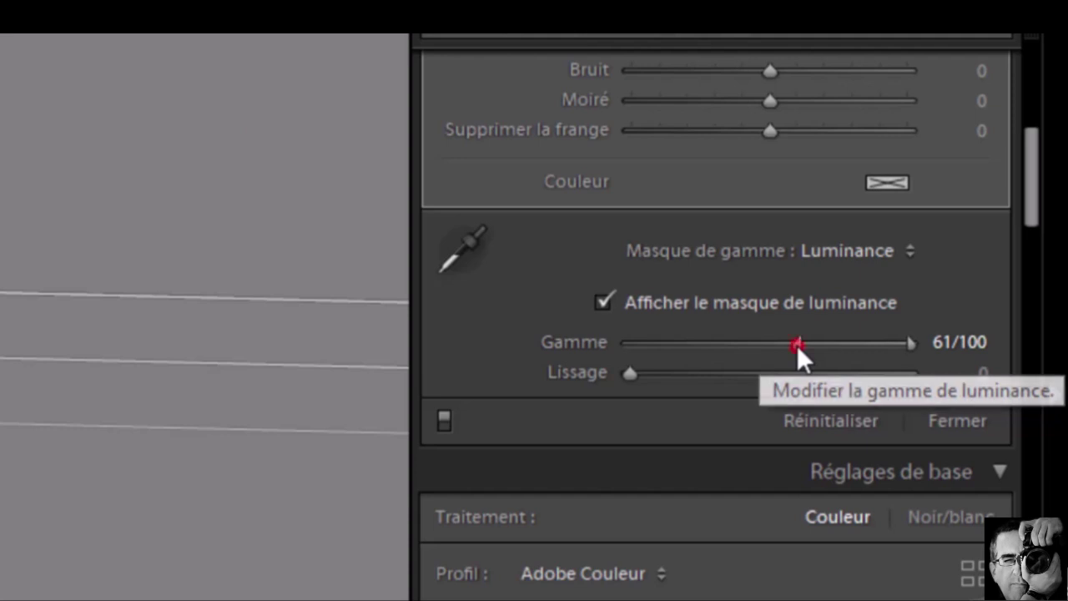
{"action": "left_click_drag", "start_coordinate": [797, 344], "coordinate": [833, 349]}
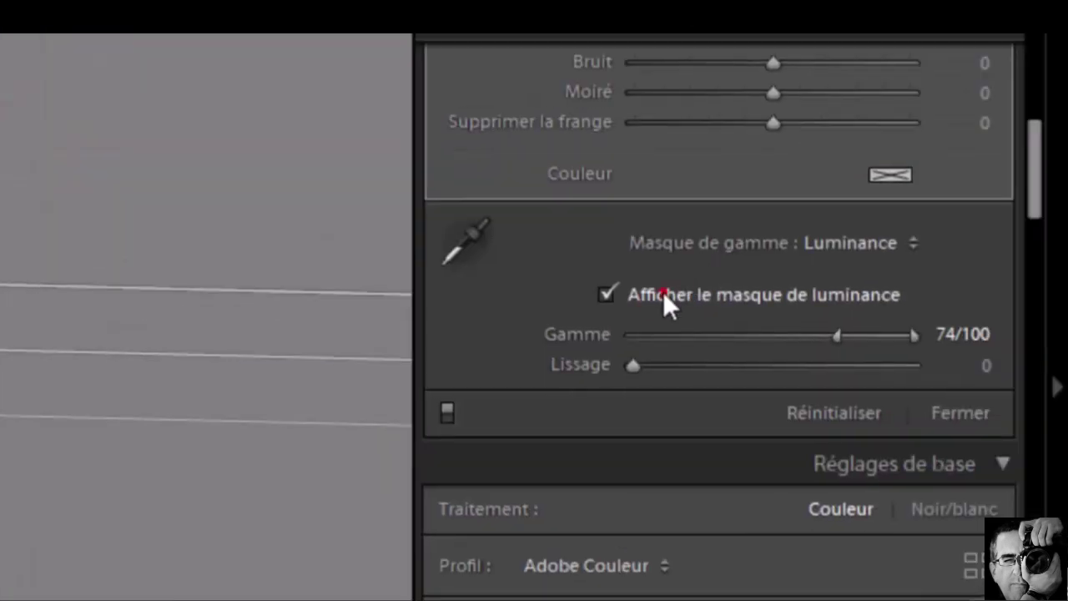
{"action": "left_click", "coordinate": [662, 292]}
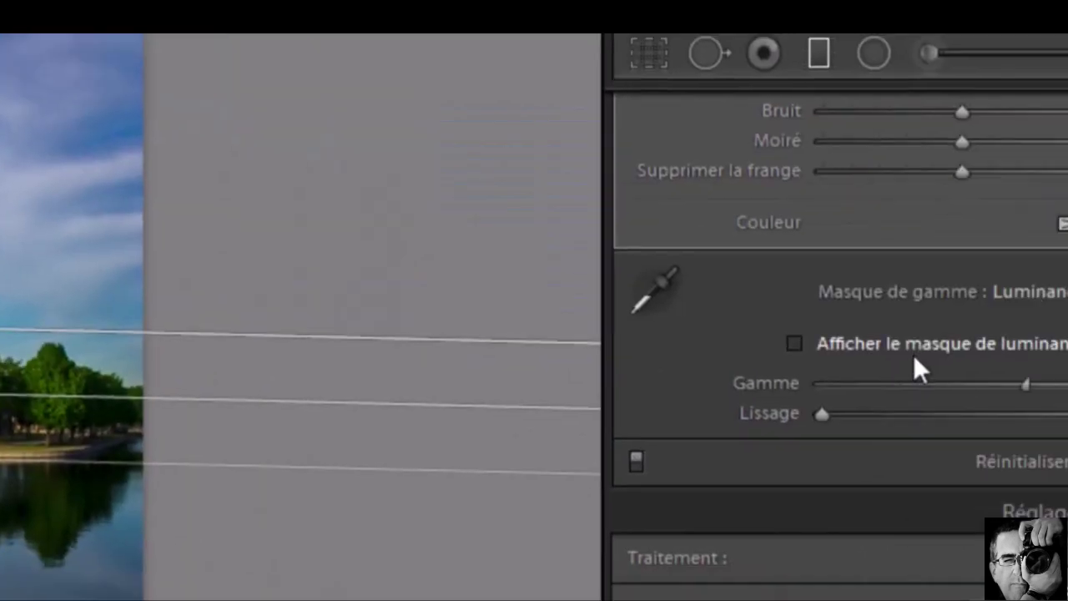
Step: With the mask preview on, set the Gamme lower limit to 66 and Lissage to 39, then hide the preview
{"action": "left_click", "coordinate": [911, 347]}
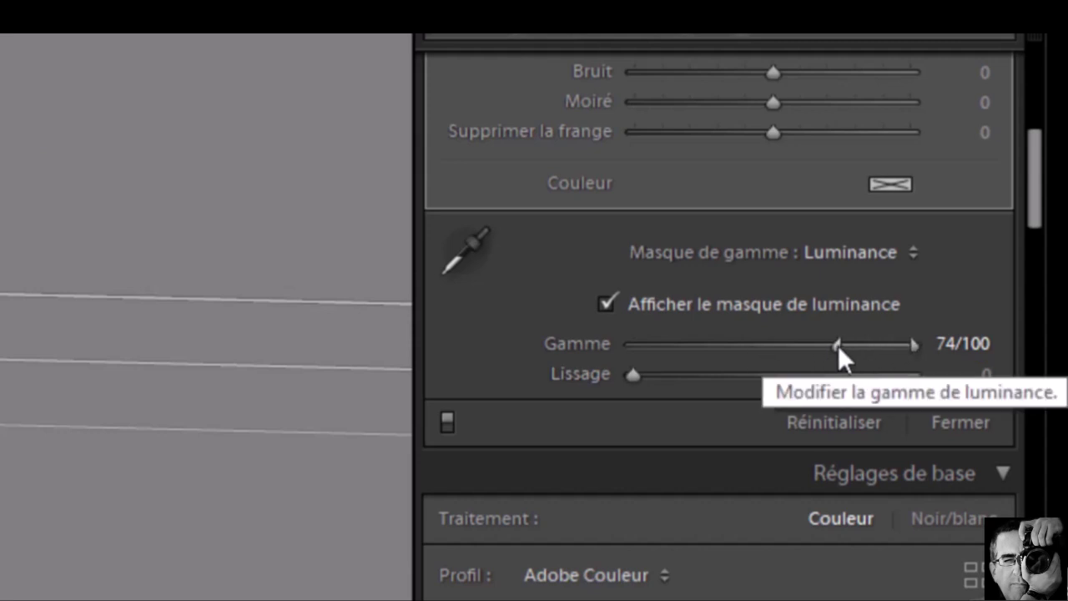
{"action": "left_click_drag", "start_coordinate": [837, 346], "coordinate": [817, 365]}
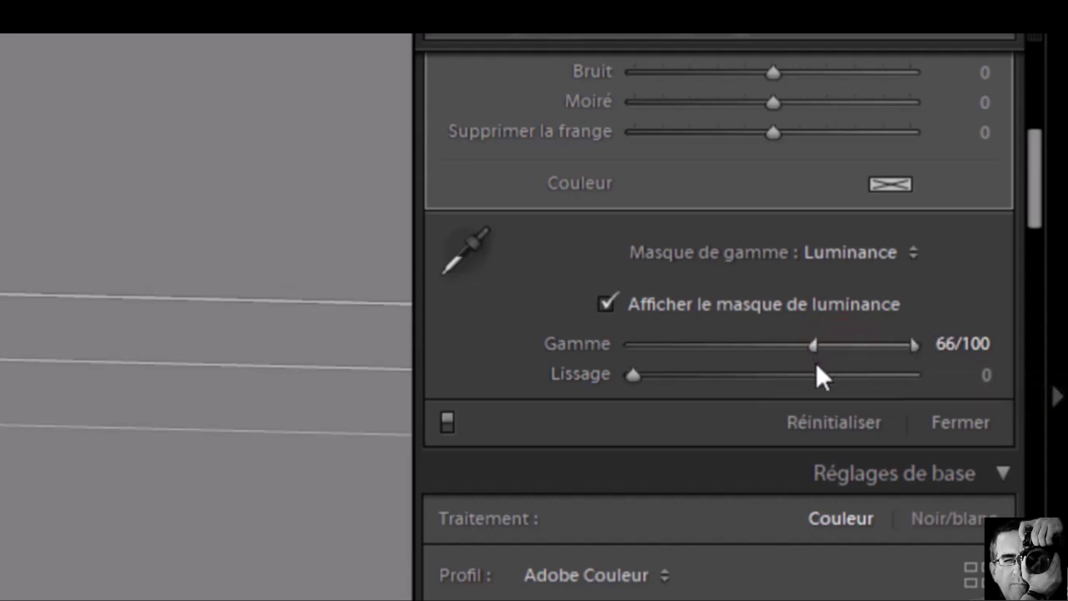
{"action": "left_click", "coordinate": [666, 306]}
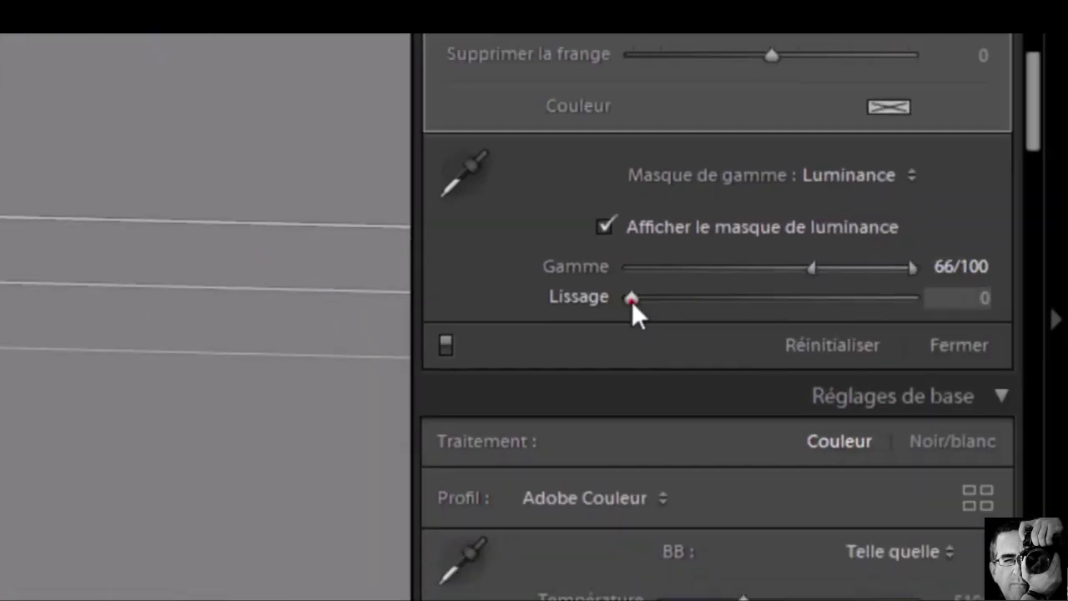
{"action": "left_click_drag", "start_coordinate": [632, 301], "coordinate": [746, 305]}
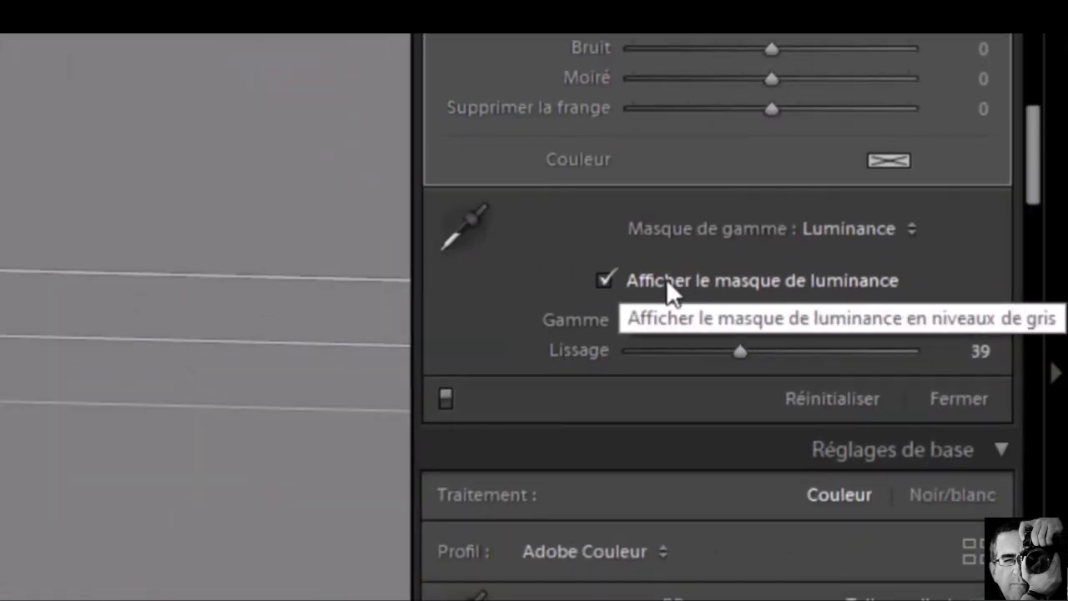
{"action": "left_click", "coordinate": [650, 276]}
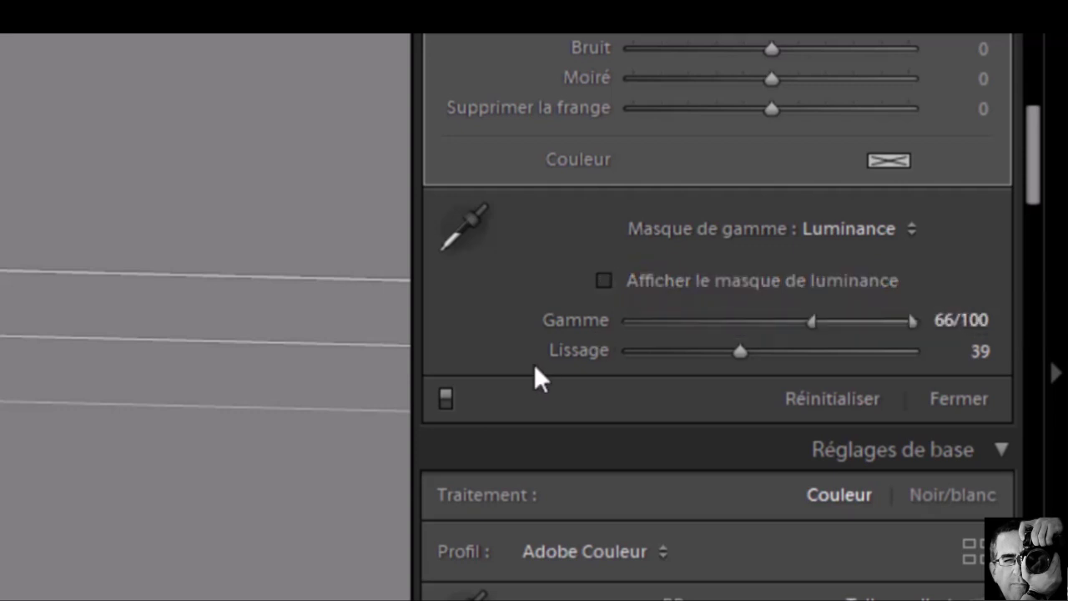
{"action": "scroll", "coordinate": [535, 364], "scroll_direction": "up", "scroll_amount": 5}
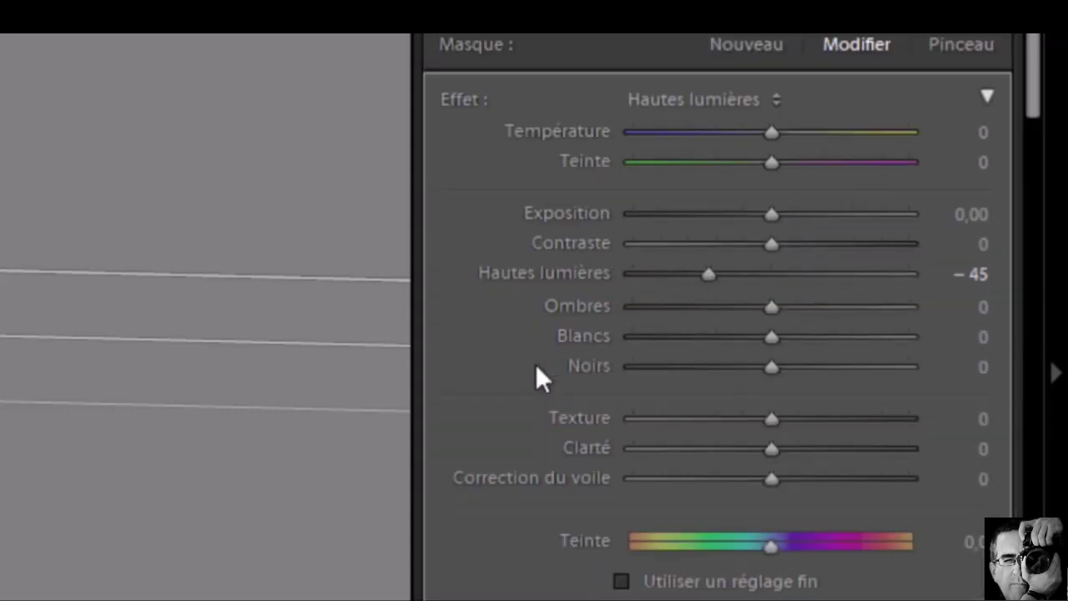
Step: Reset the filter's Hautes lumières to 0, then set Exposition 0,20, Blancs 48, Contraste 20 and raise Clarté
{"action": "double_click", "coordinate": [598, 275]}
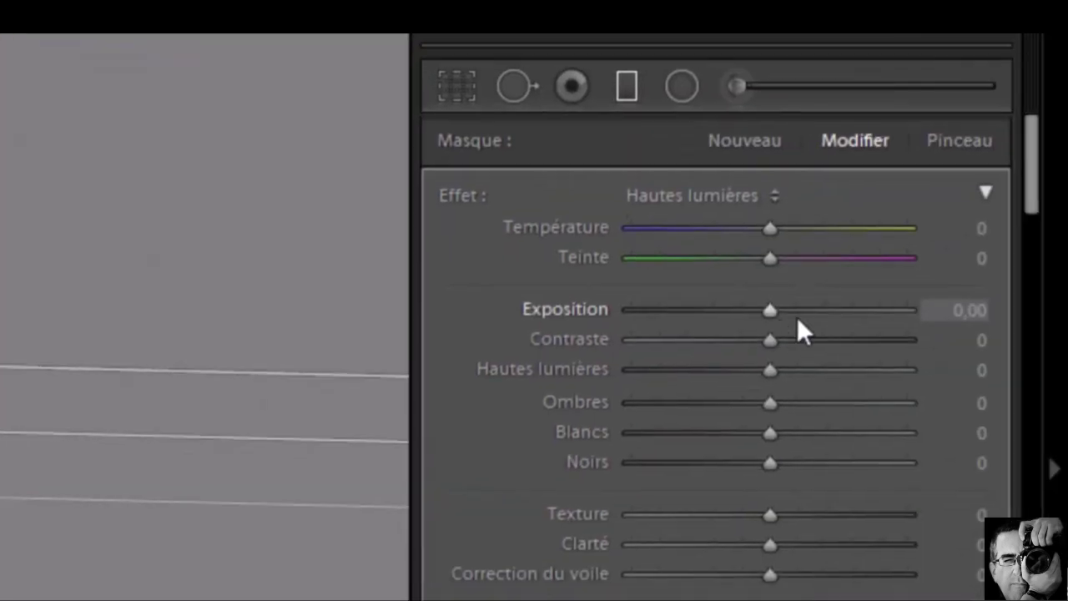
{"action": "left_click_drag", "start_coordinate": [771, 309], "coordinate": [773, 309]}
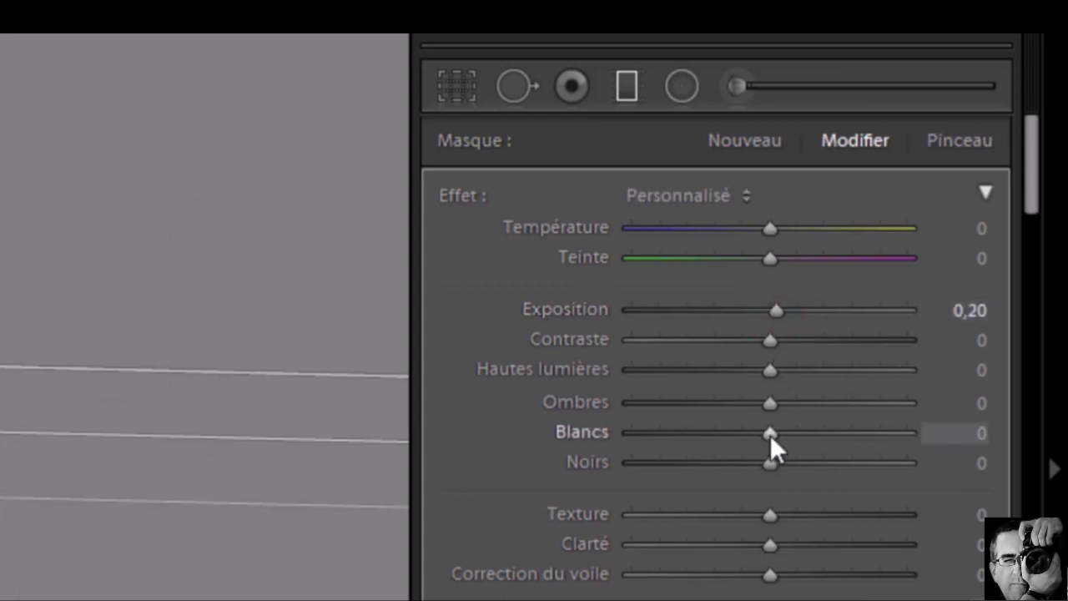
{"action": "left_click_drag", "start_coordinate": [769, 433], "coordinate": [835, 435]}
{"action": "left_click_drag", "start_coordinate": [773, 340], "coordinate": [803, 340]}
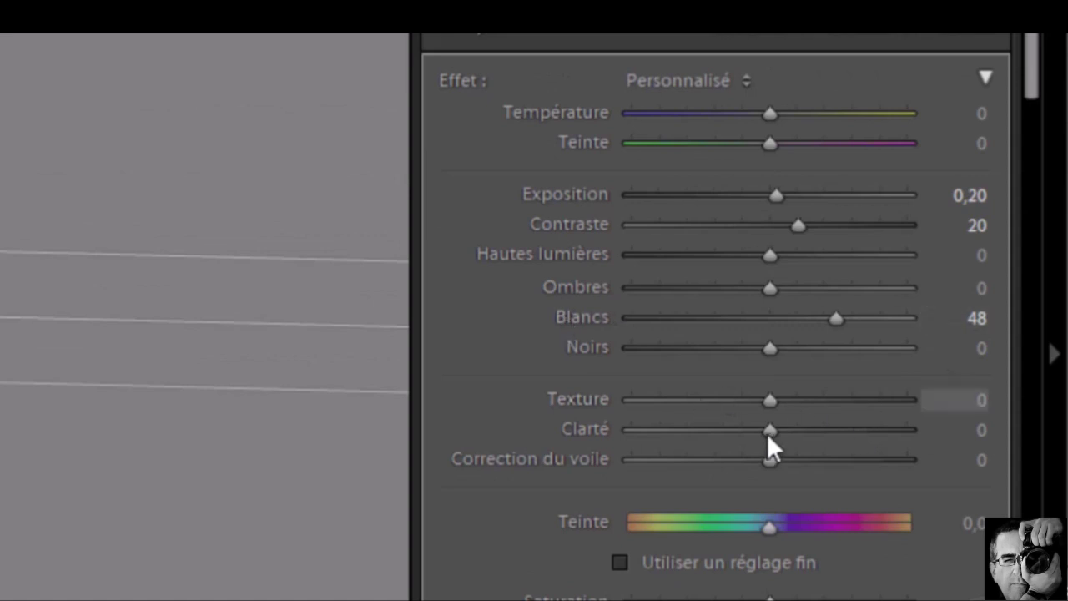
{"action": "left_click_drag", "start_coordinate": [766, 430], "coordinate": [800, 431]}
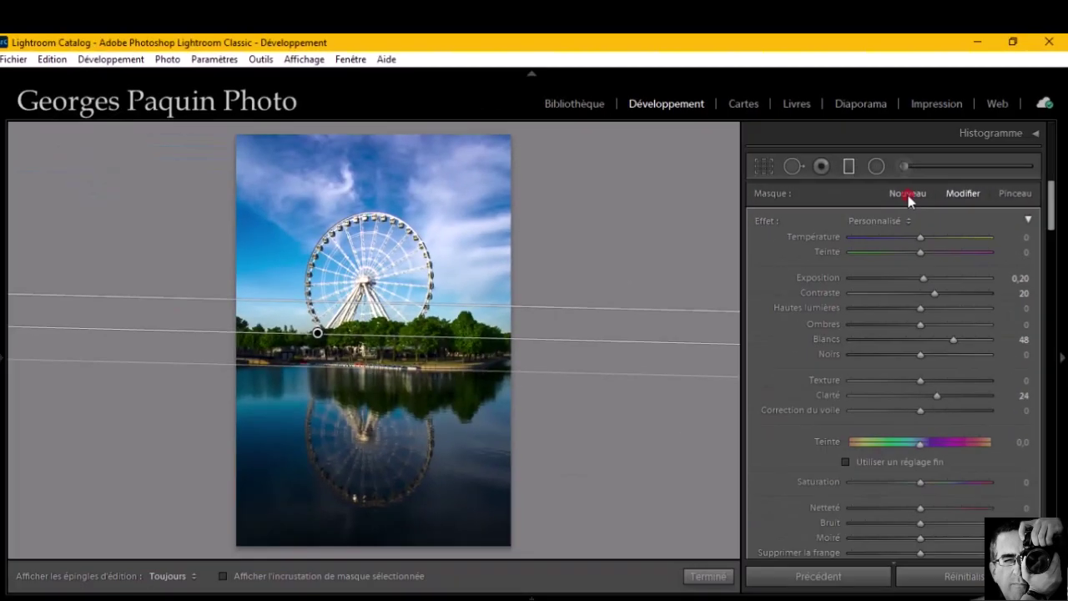
Step: Draw a new, slightly tilted graduated filter from above the tree line downward, previewing its mask
{"action": "left_click", "coordinate": [907, 195]}
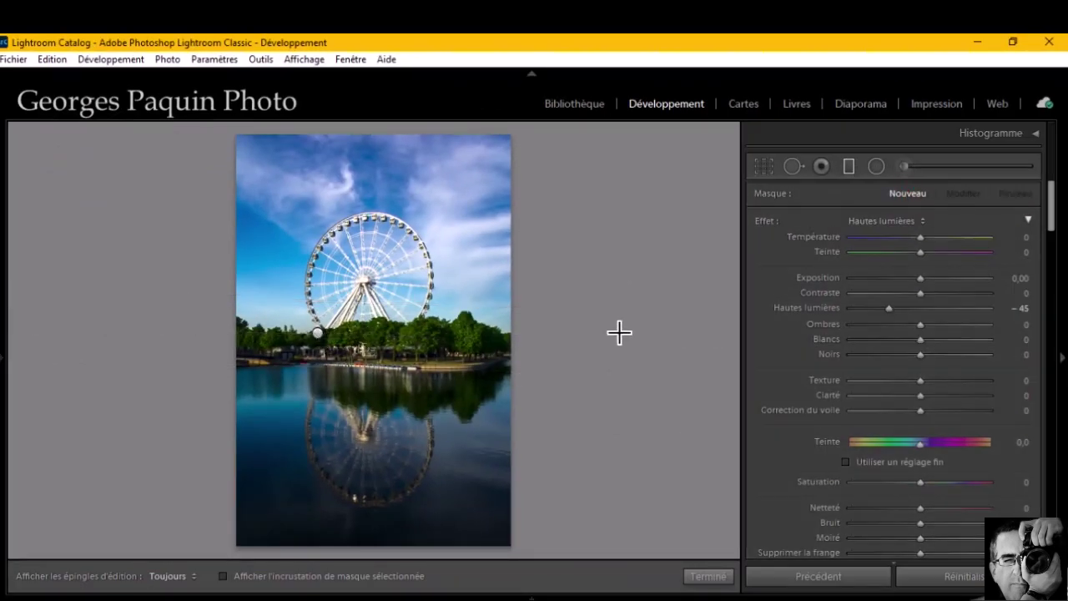
{"action": "left_click_drag", "start_coordinate": [447, 312], "coordinate": [451, 380]}
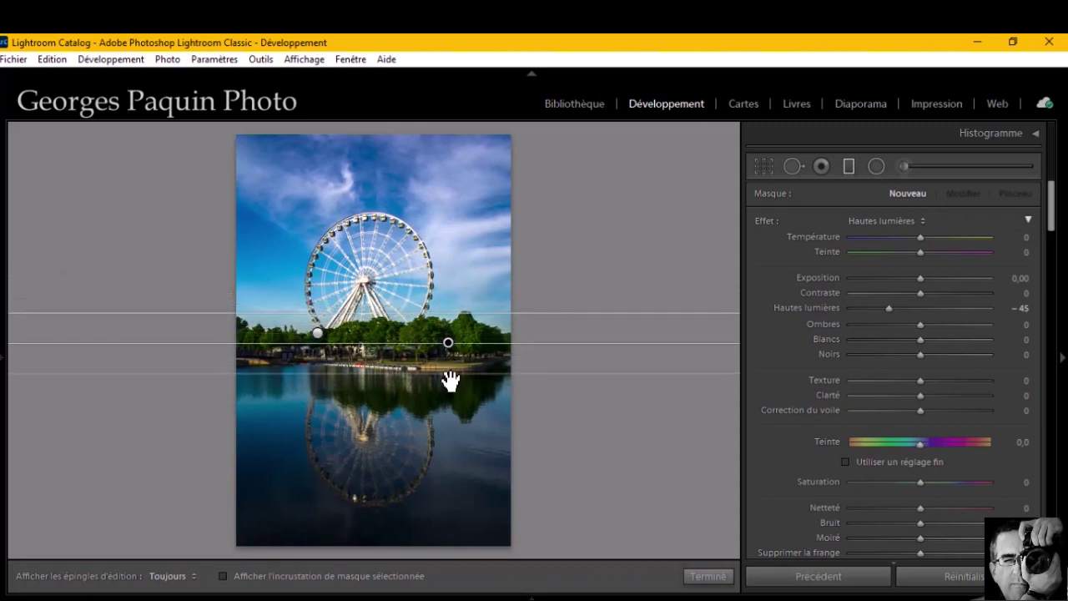
{"action": "left_click_drag", "start_coordinate": [452, 379], "coordinate": [445, 381]}
{"action": "left_click", "coordinate": [408, 577]}
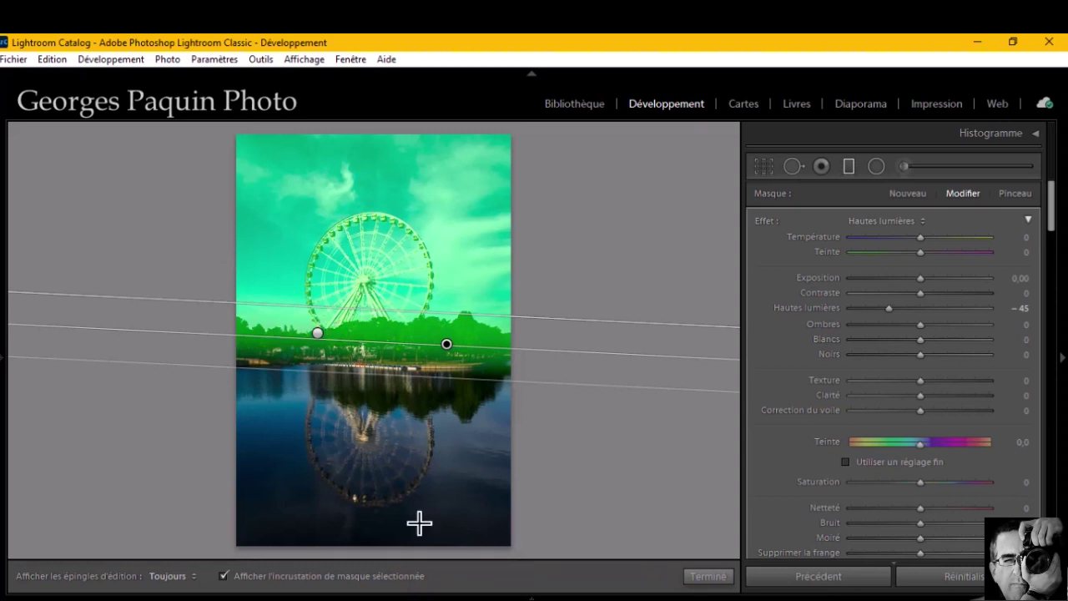
{"action": "left_click", "coordinate": [410, 577]}
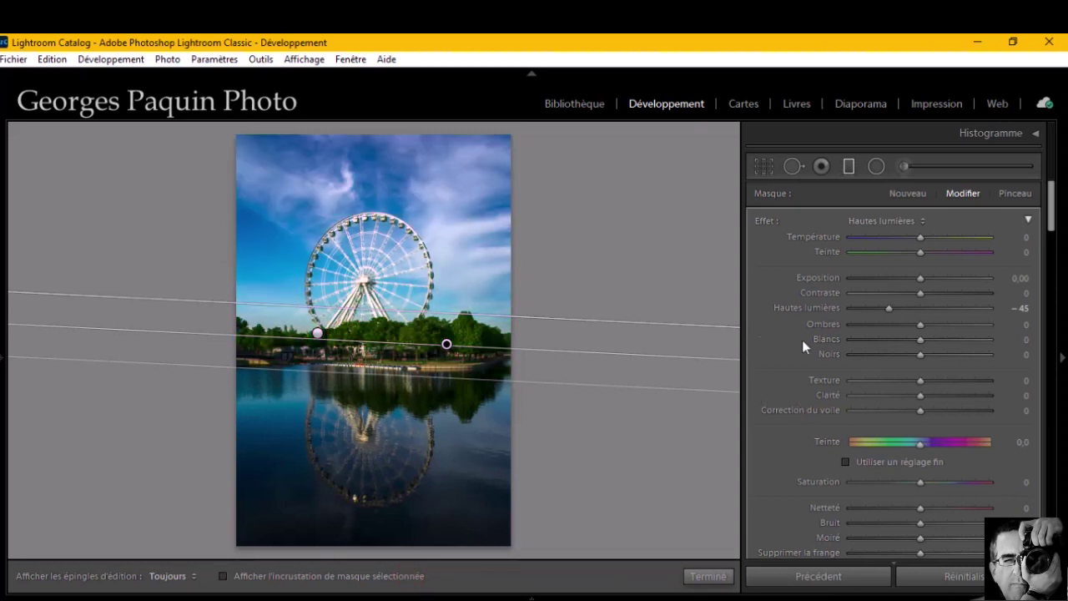
{"action": "scroll", "coordinate": [802, 340], "scroll_direction": "down", "scroll_amount": 5}
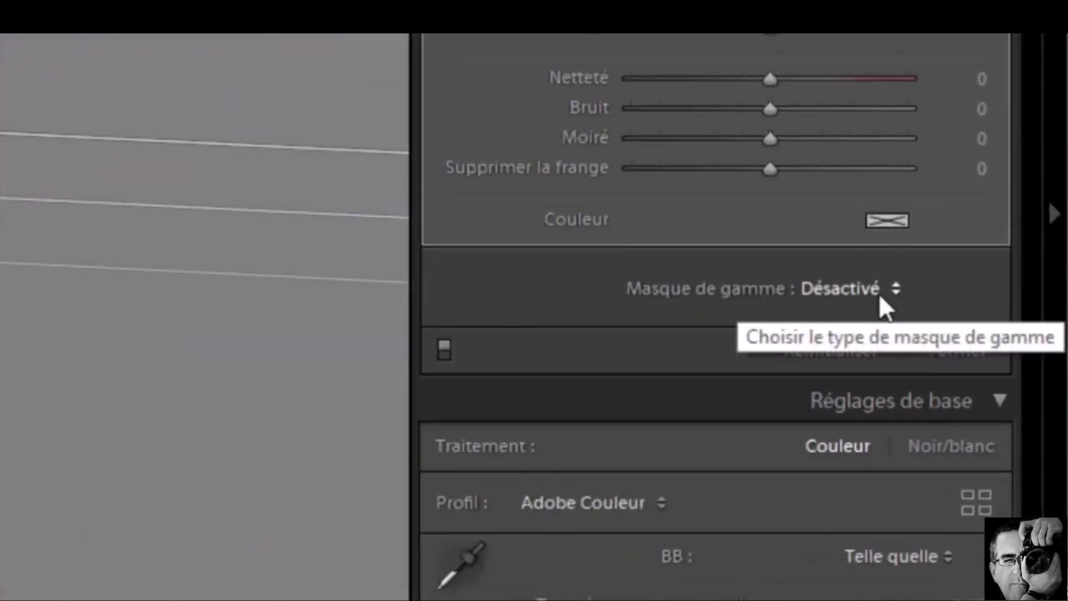
Step: Set the new filter's Masque de gamme to Luminance and show the luminance mask
{"action": "left_click", "coordinate": [880, 297]}
{"action": "left_click", "coordinate": [804, 400]}
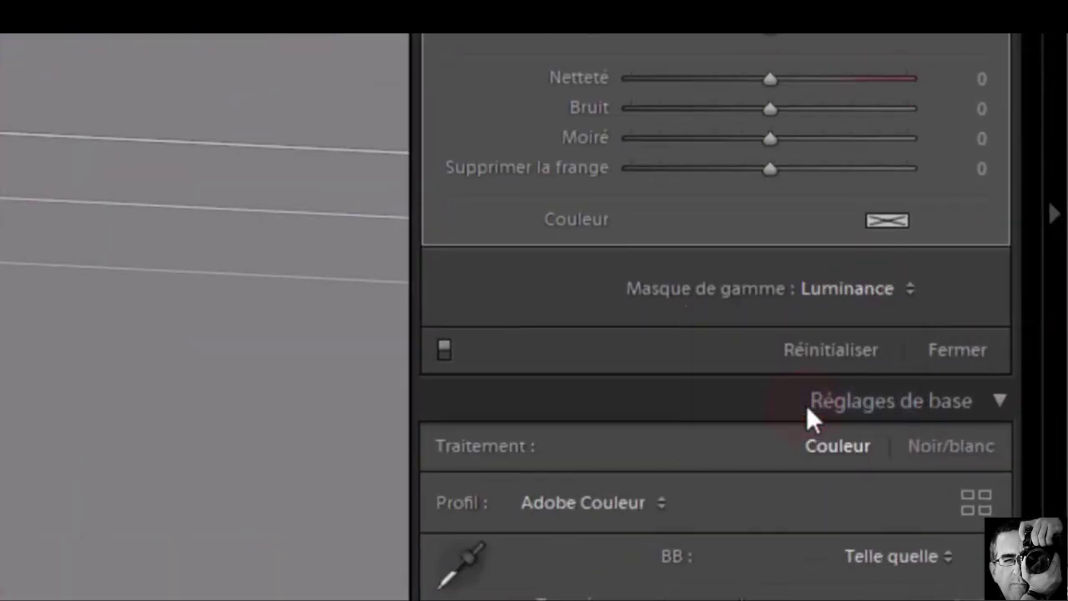
{"action": "scroll", "coordinate": [806, 406], "scroll_direction": "down", "scroll_amount": 3}
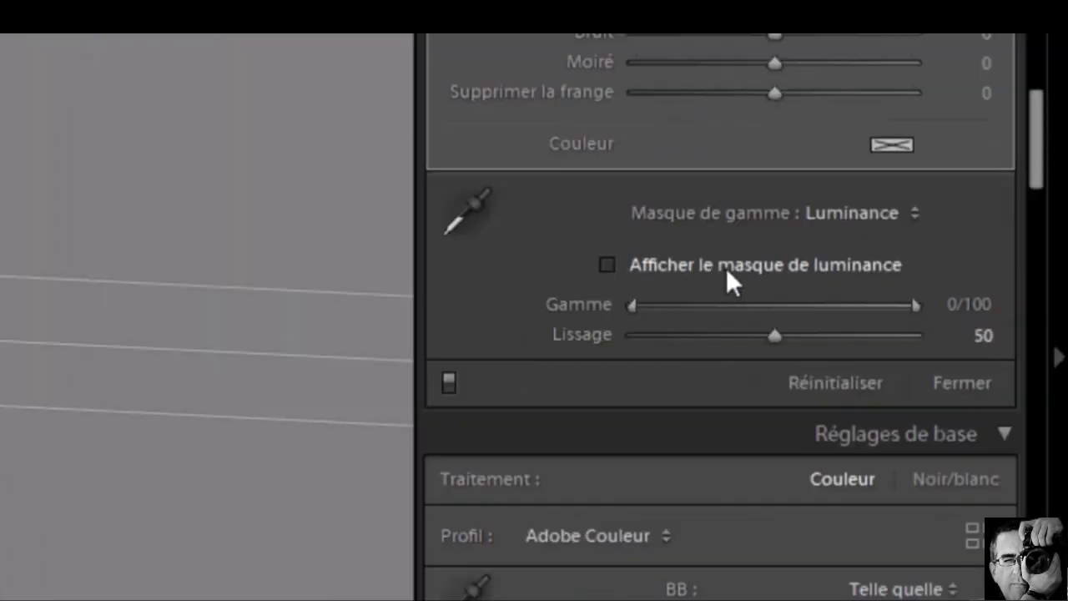
{"action": "left_click", "coordinate": [725, 268]}
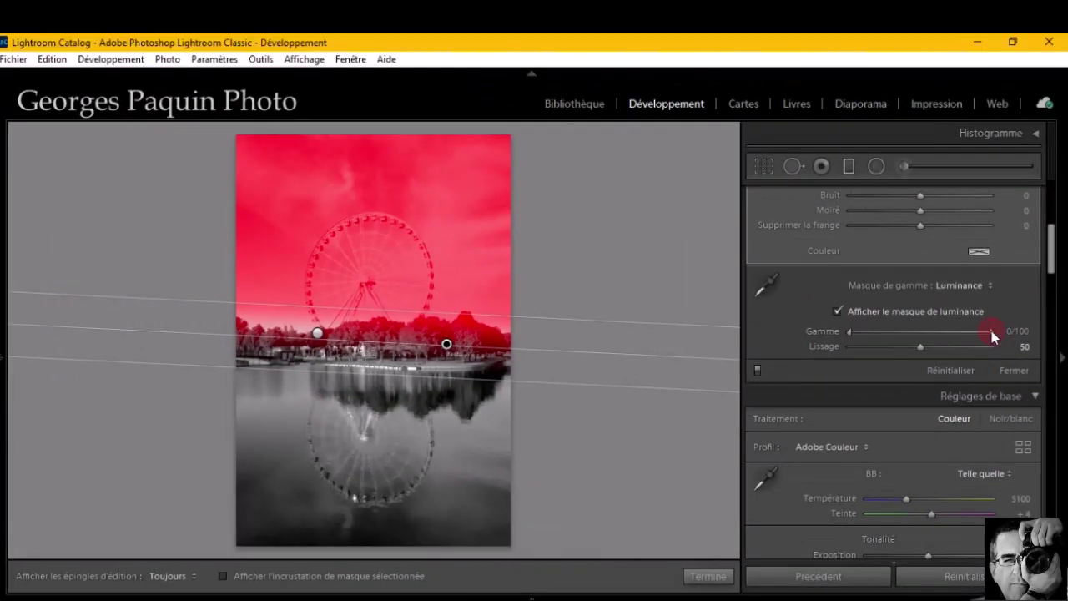
Step: Pull the Gamme upper limit down to 67 and set Lissage to 25, then hide the mask preview
{"action": "left_click_drag", "start_coordinate": [991, 330], "coordinate": [938, 333]}
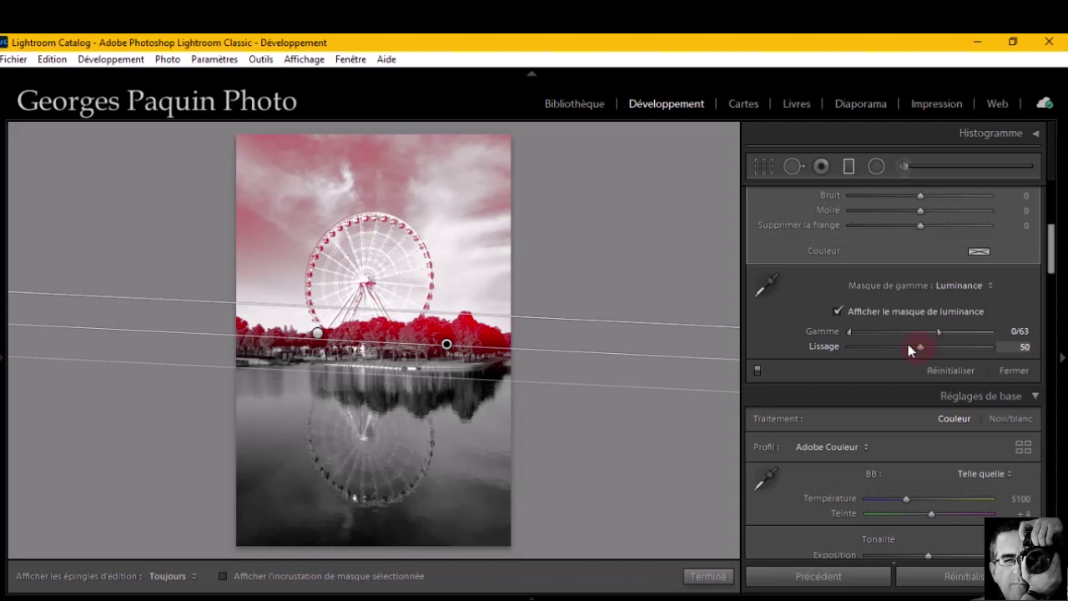
{"action": "left_click_drag", "start_coordinate": [919, 347], "coordinate": [819, 346]}
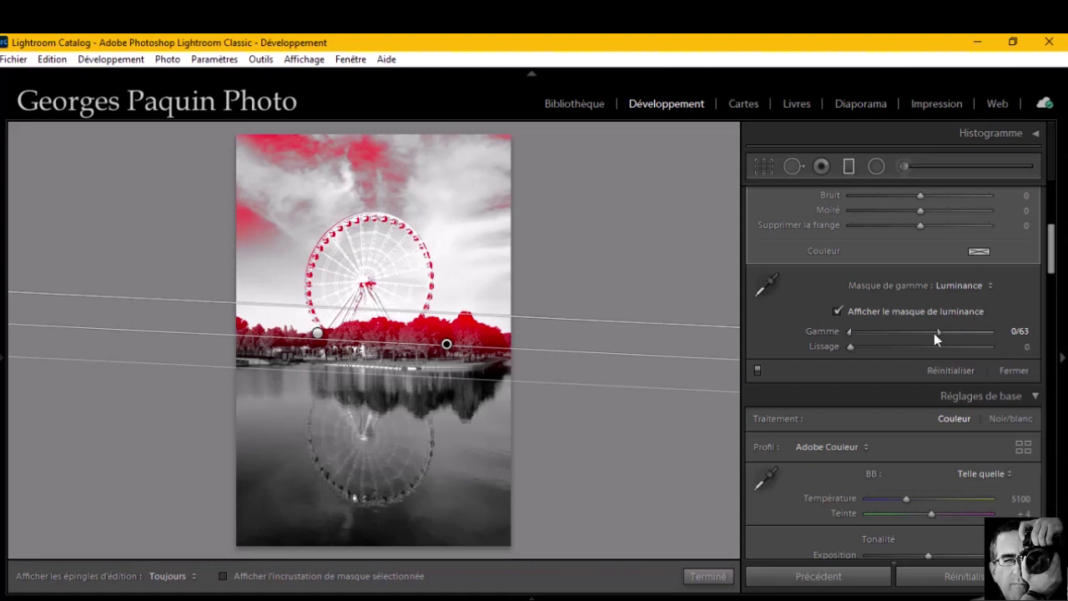
{"action": "left_click_drag", "start_coordinate": [936, 334], "coordinate": [943, 334]}
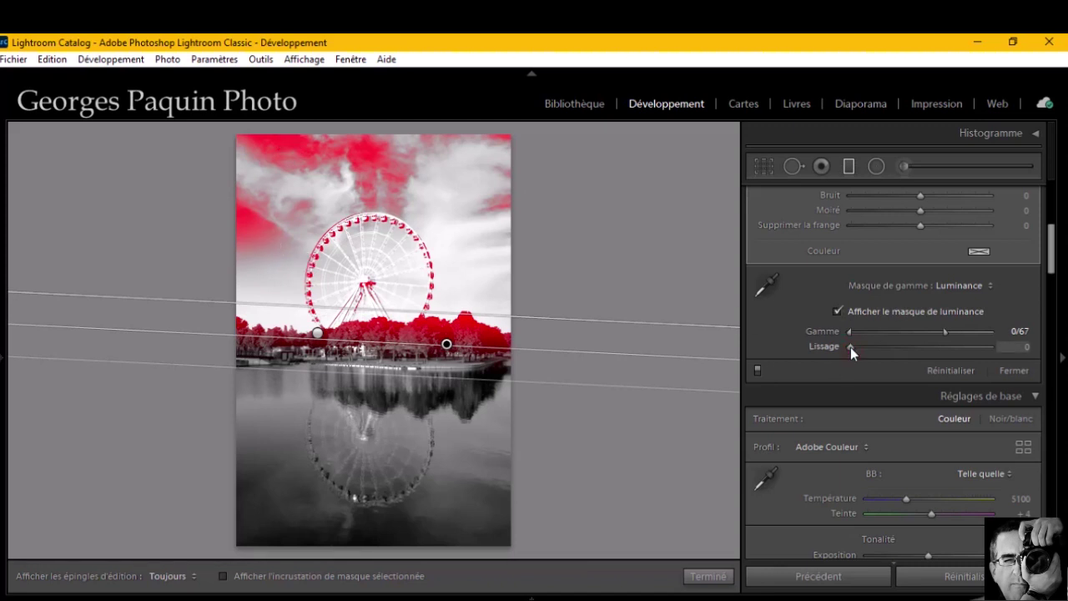
{"action": "left_click_drag", "start_coordinate": [850, 347], "coordinate": [885, 353]}
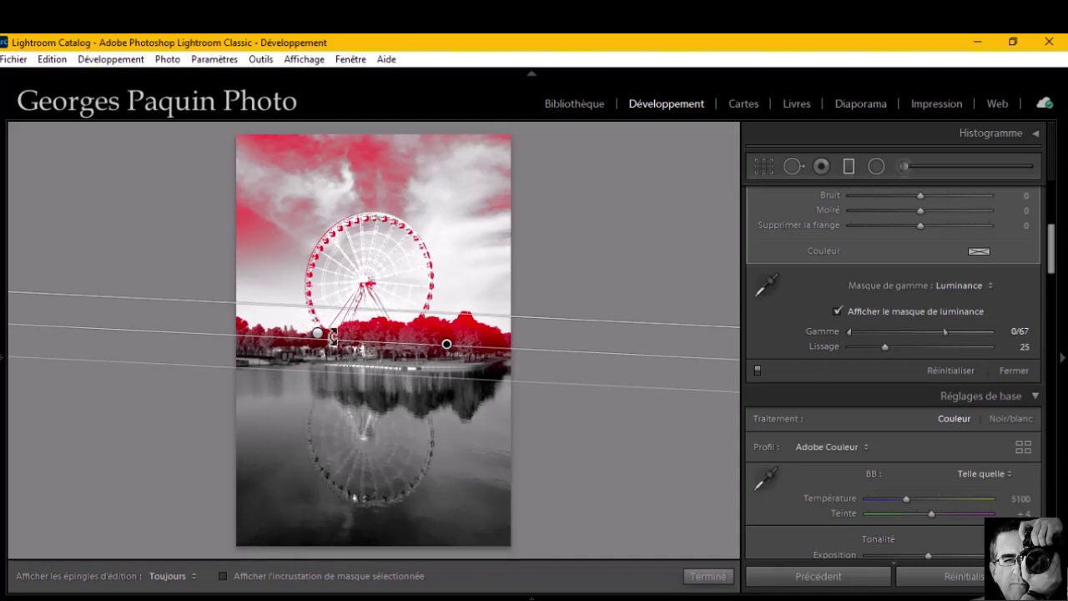
{"action": "left_click", "coordinate": [870, 315]}
{"action": "scroll", "coordinate": [792, 369], "scroll_direction": "up", "scroll_amount": 5}
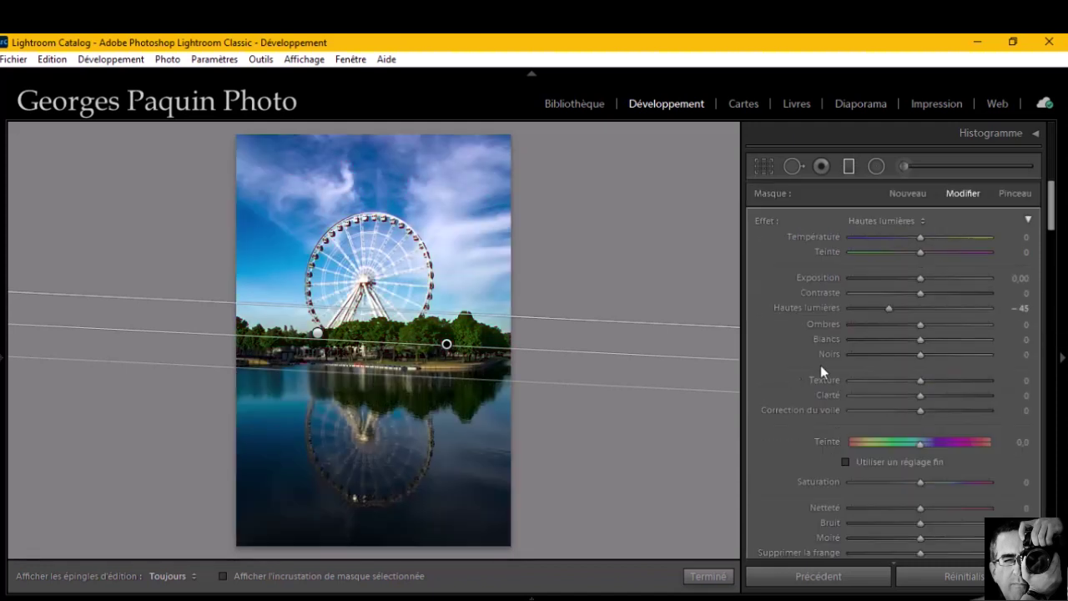
Step: Reset the sky filter's highlights to 0 and set exposure −0,50, blacks −15, contrast 11
{"action": "double_click", "coordinate": [807, 309]}
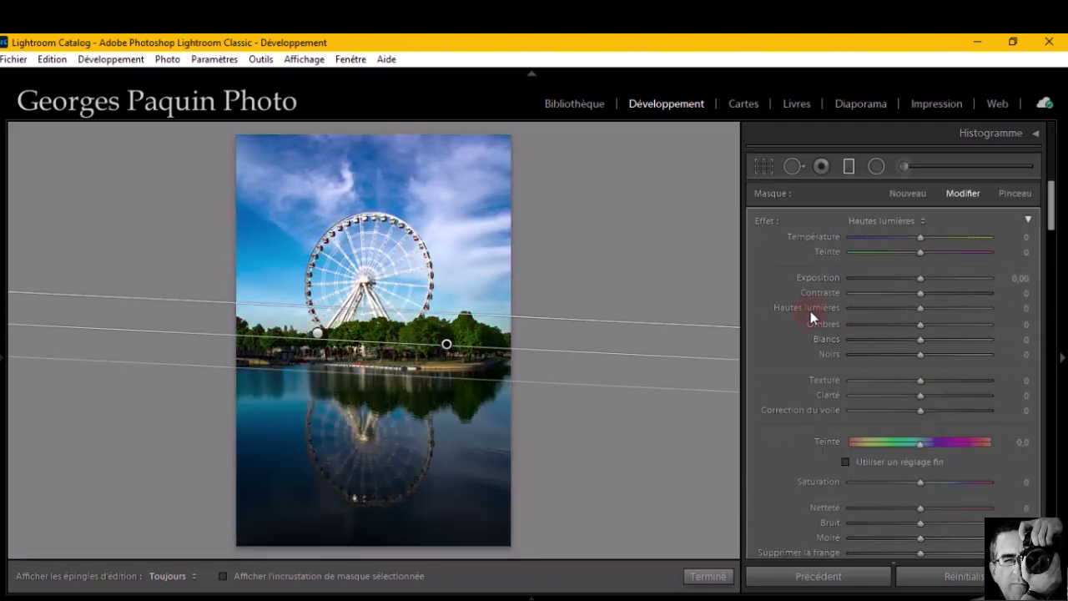
{"action": "left_click", "coordinate": [920, 280]}
{"action": "key", "text": "Down"}
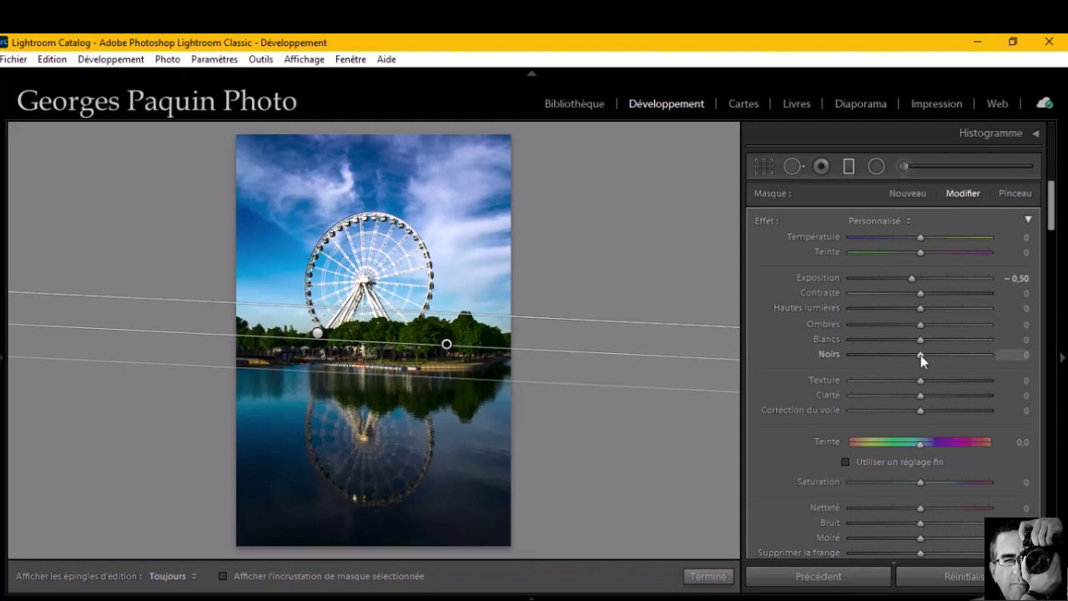
{"action": "left_click_drag", "start_coordinate": [921, 354], "coordinate": [909, 356]}
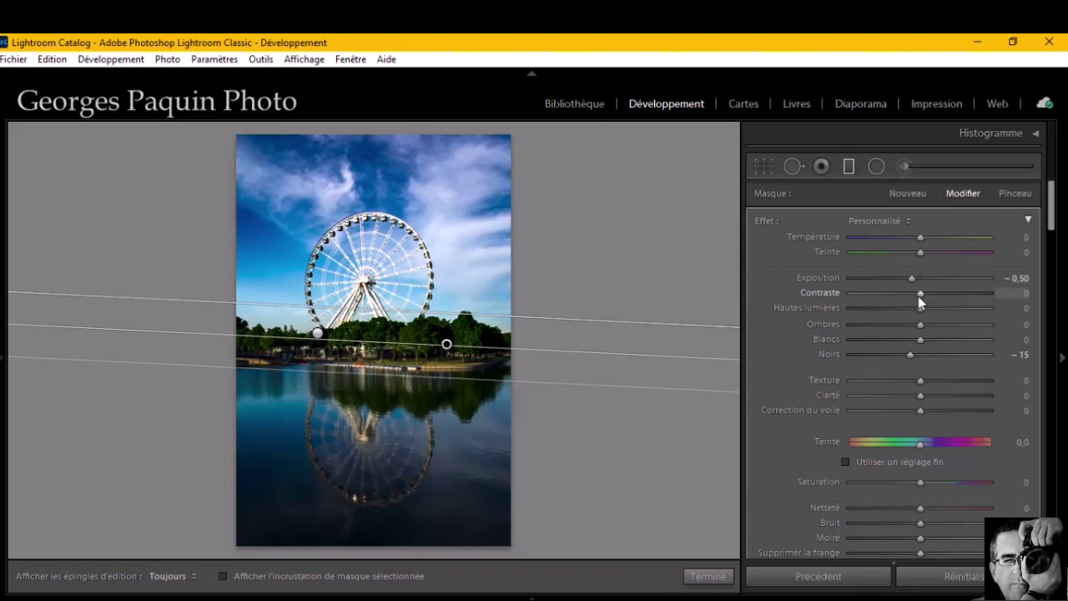
{"action": "left_click_drag", "start_coordinate": [920, 302], "coordinate": [928, 299]}
{"action": "scroll", "coordinate": [790, 367], "scroll_direction": "down", "scroll_amount": 3}
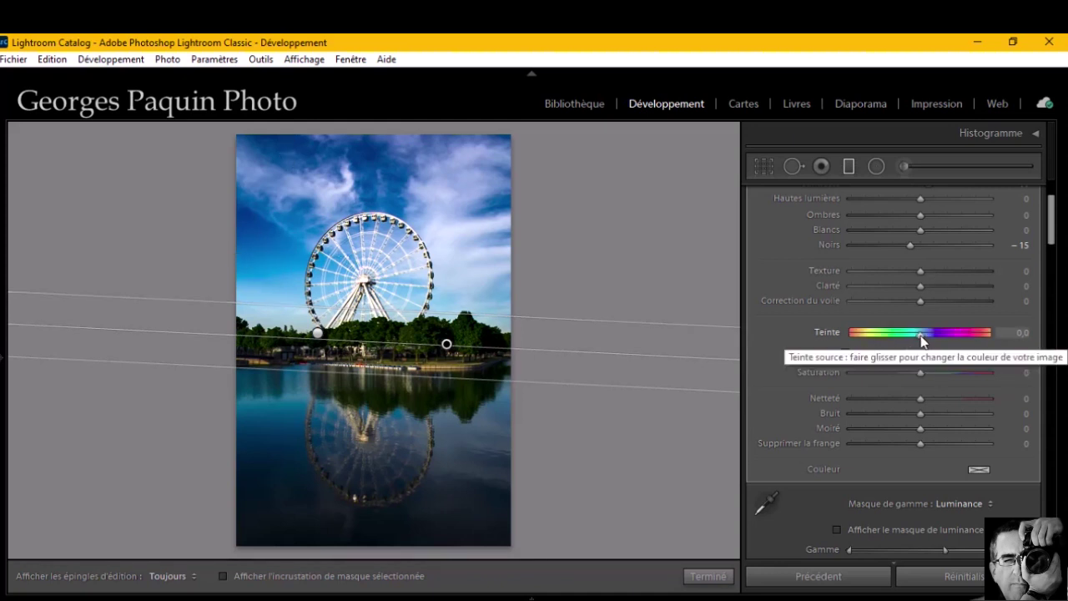
Step: Shift the filtered sky to hue 23,3 and saturation −14, then close the filter
{"action": "left_click_drag", "start_coordinate": [921, 337], "coordinate": [930, 337]}
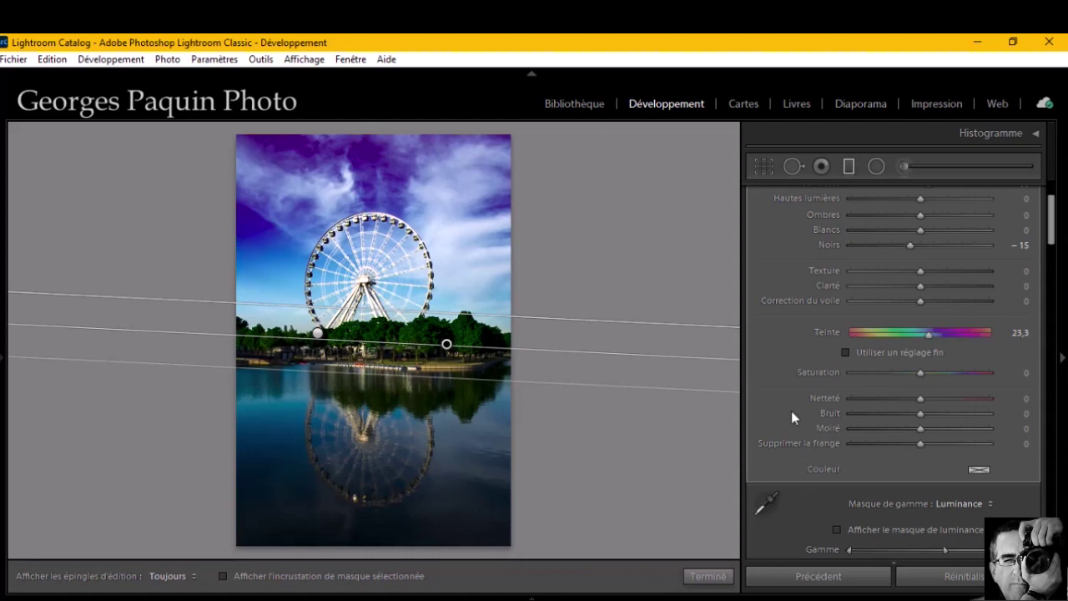
{"action": "scroll", "coordinate": [791, 411], "scroll_direction": "up", "scroll_amount": 3}
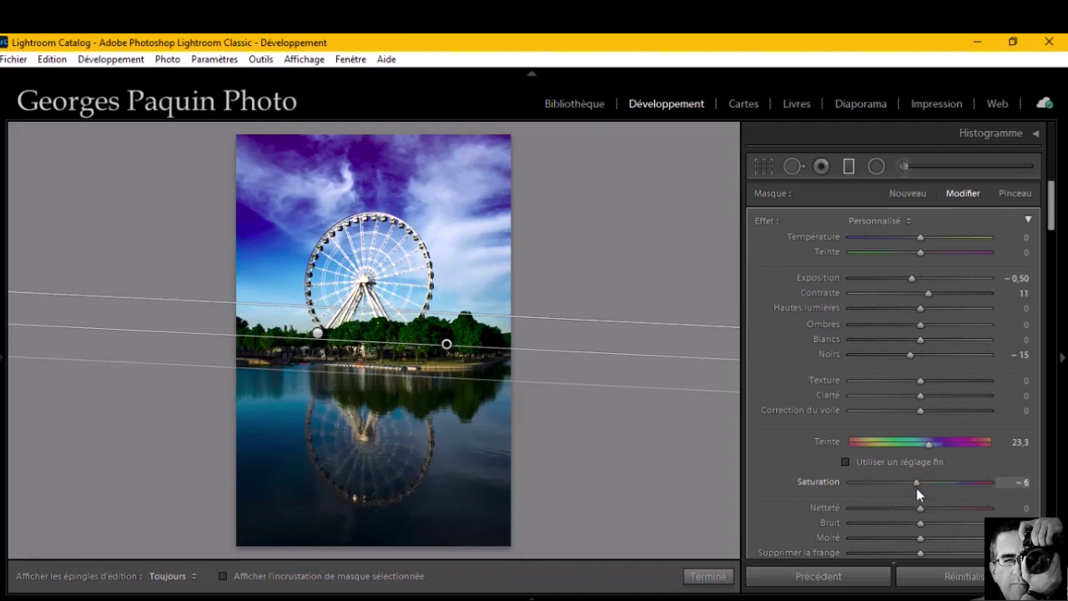
{"action": "left_click_drag", "start_coordinate": [916, 488], "coordinate": [910, 489]}
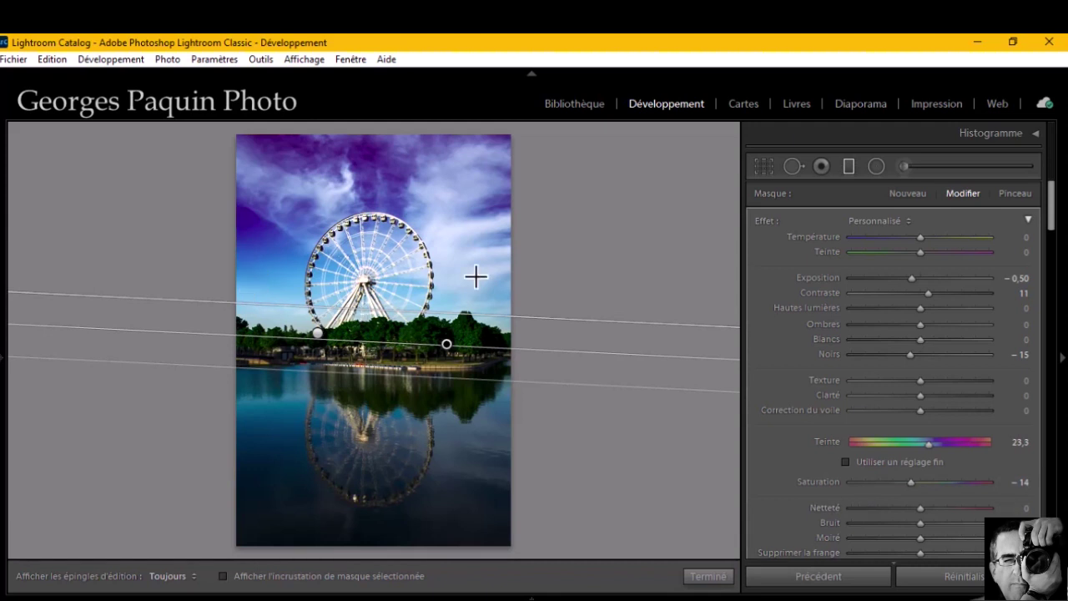
{"action": "left_click", "coordinate": [708, 576]}
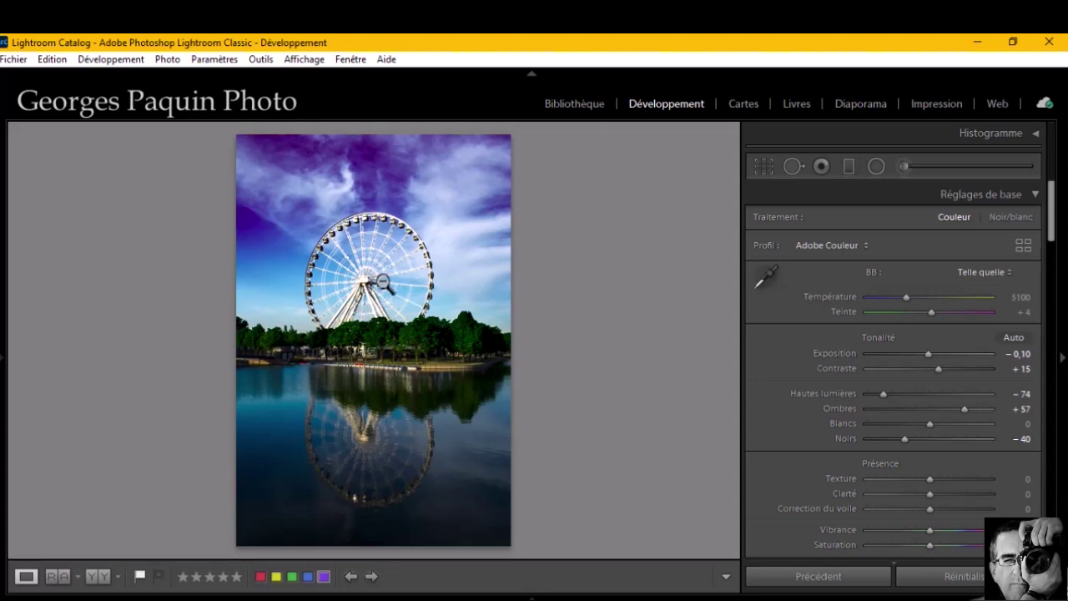
Step: Paint the Ferris wheel with a slightly larger Adjustment Brush set to highlights −69
{"action": "left_click", "coordinate": [905, 164]}
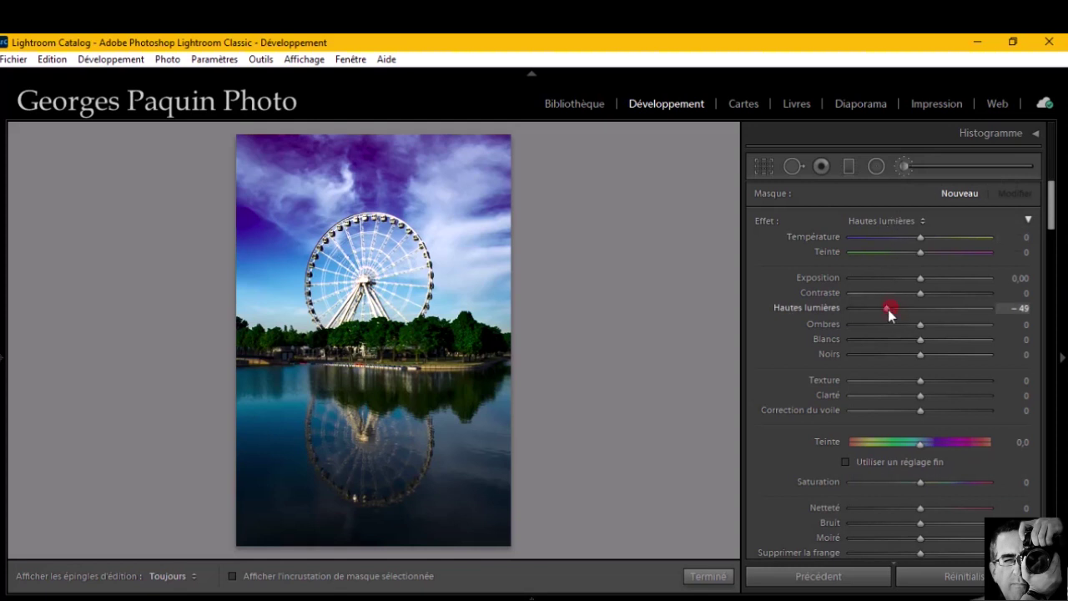
{"action": "scroll", "coordinate": [810, 336], "scroll_direction": "down", "scroll_amount": 3}
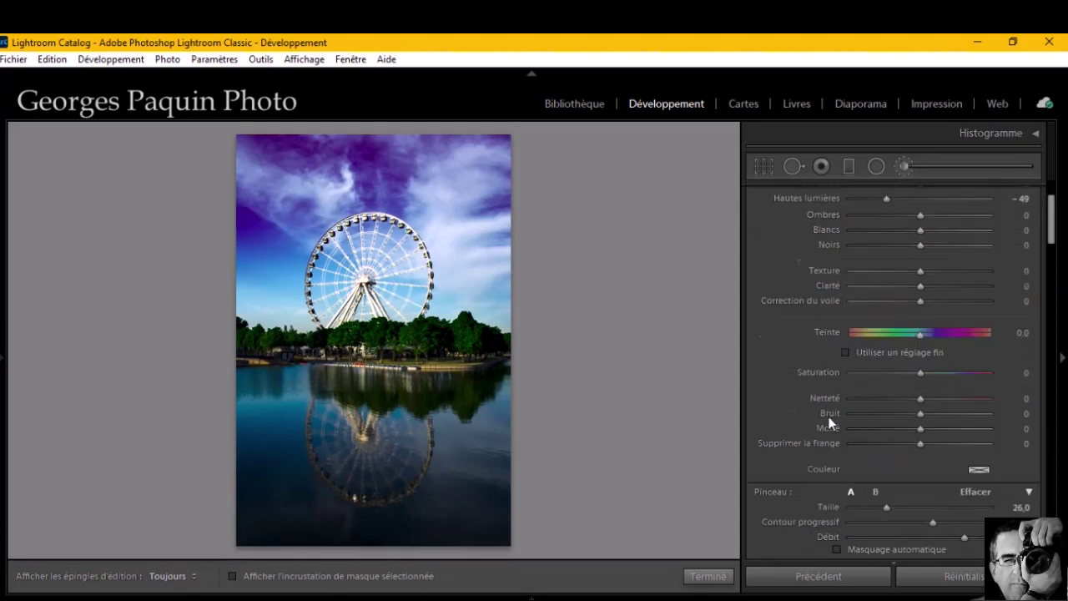
{"action": "scroll", "coordinate": [828, 416], "scroll_direction": "down", "scroll_amount": 3}
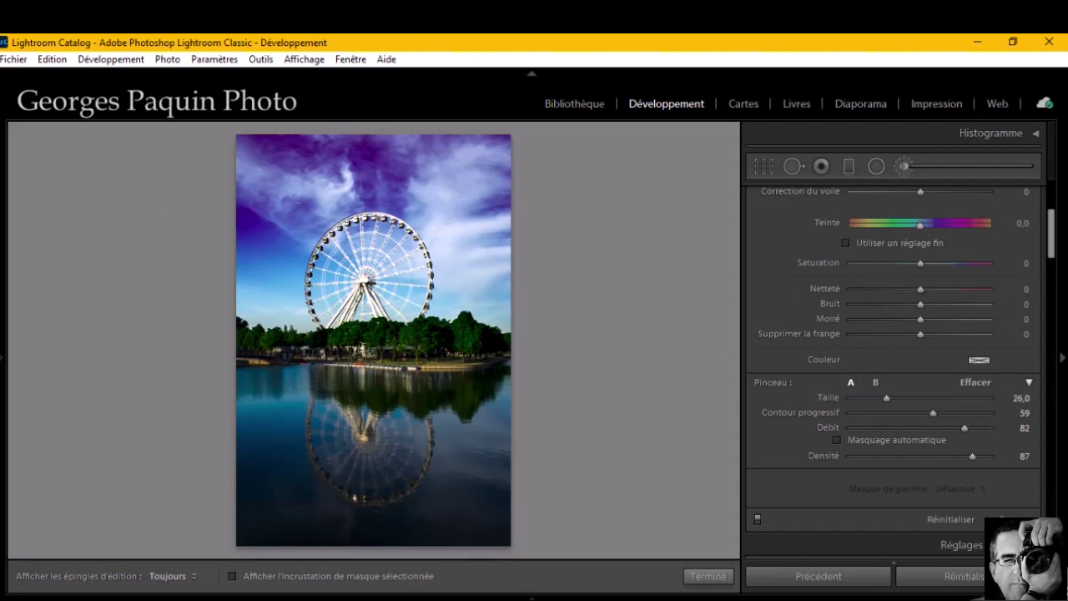
{"action": "key", "text": "bracketright"}
{"action": "key", "text": "h"}
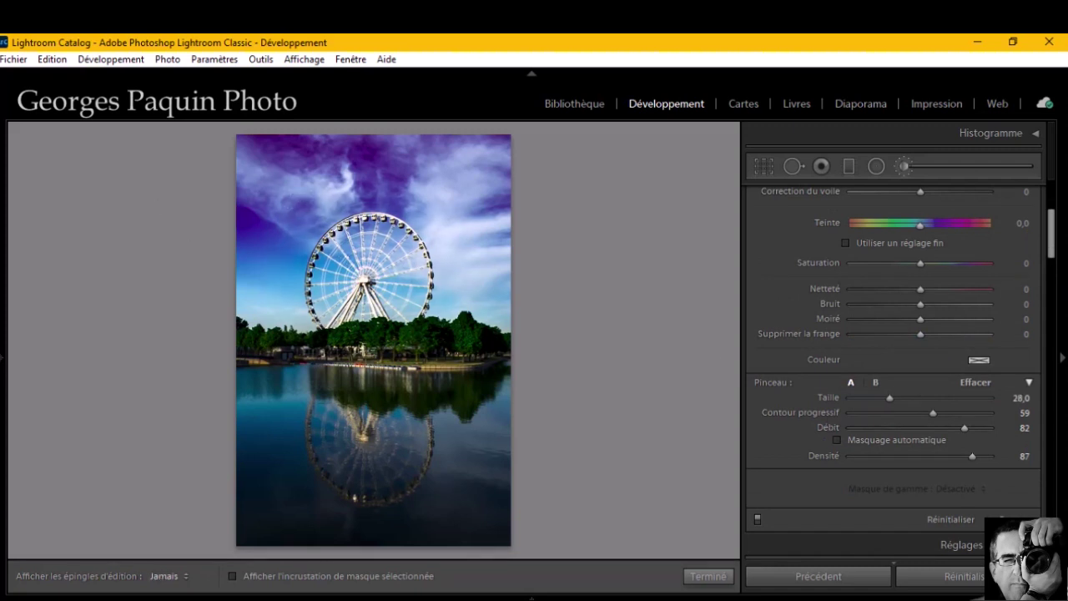
{"action": "key", "text": "h"}
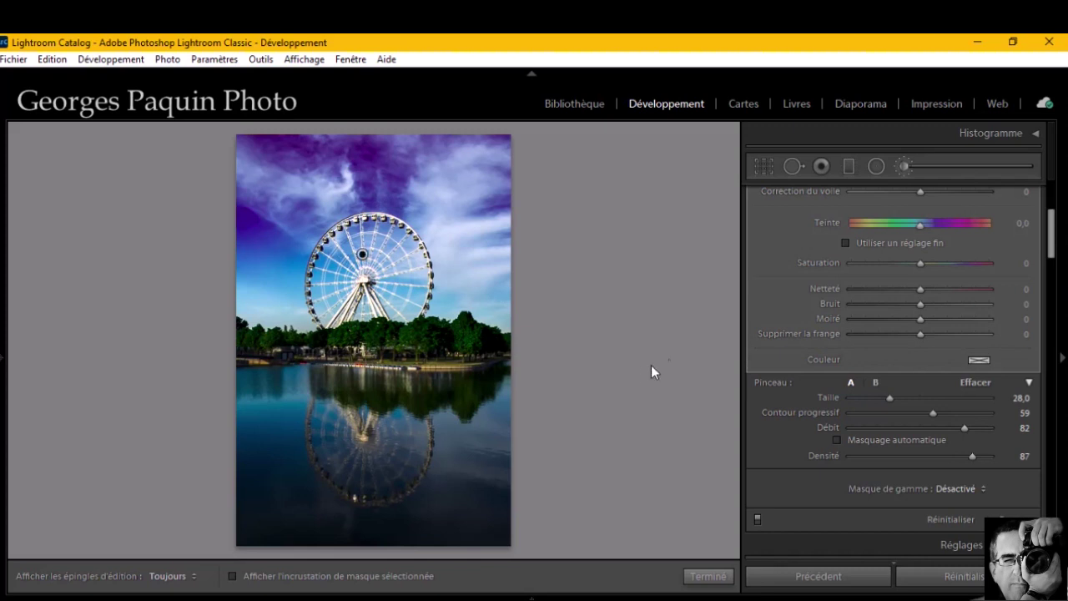
{"action": "scroll", "coordinate": [796, 333], "scroll_direction": "up", "scroll_amount": 5}
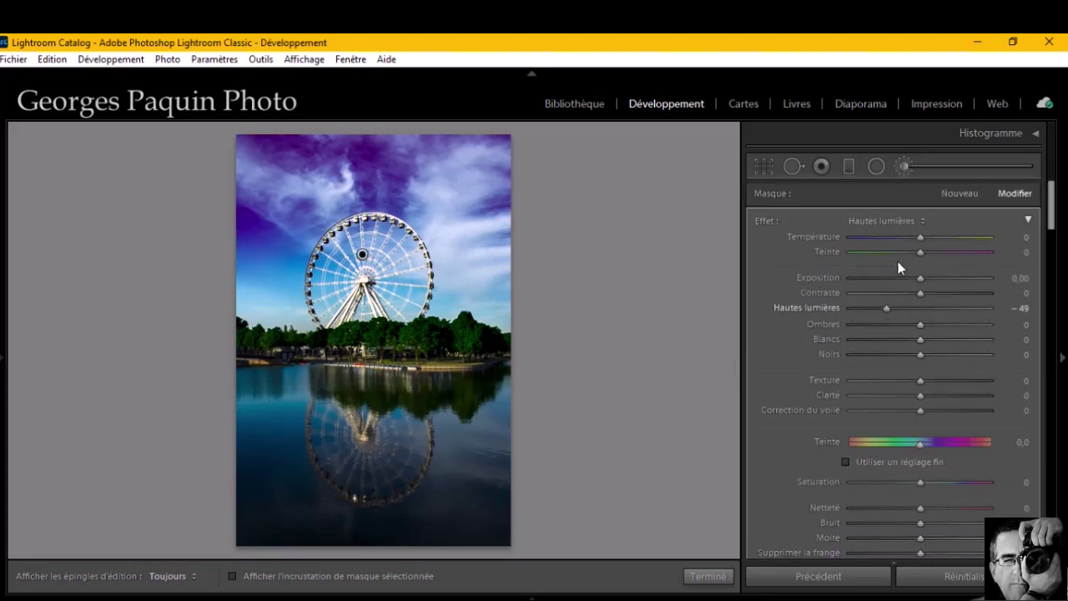
{"action": "left_click", "coordinate": [886, 308]}
{"action": "left_click_drag", "start_coordinate": [885, 310], "coordinate": [875, 316]}
Step: Brush the wheel's reflection with exposure 0,18, shadows 52 and clarity 42, then finish
{"action": "left_click", "coordinate": [959, 194]}
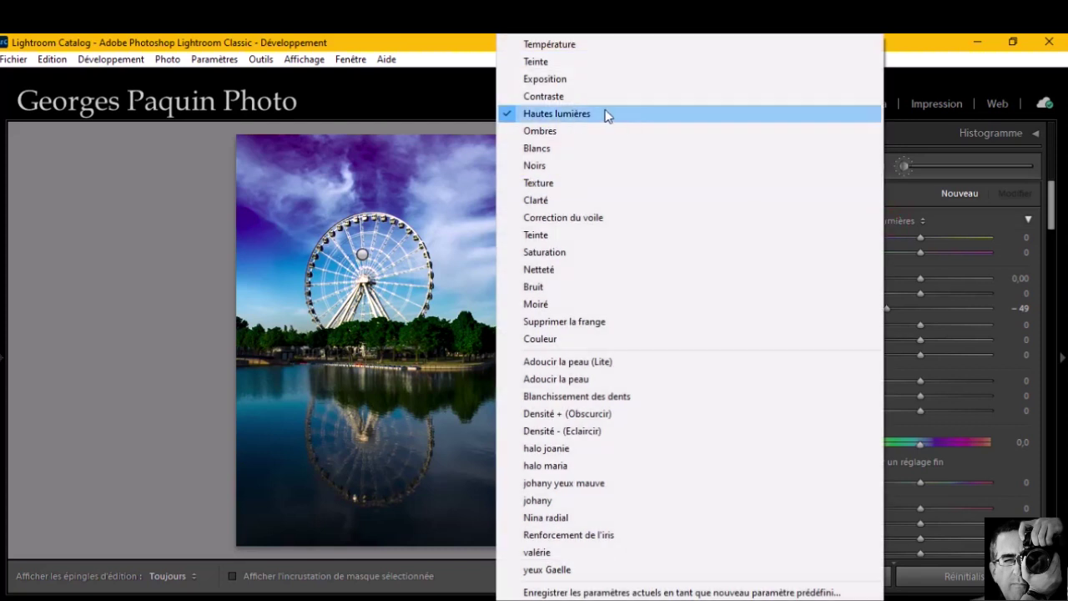
{"action": "left_click", "coordinate": [600, 79]}
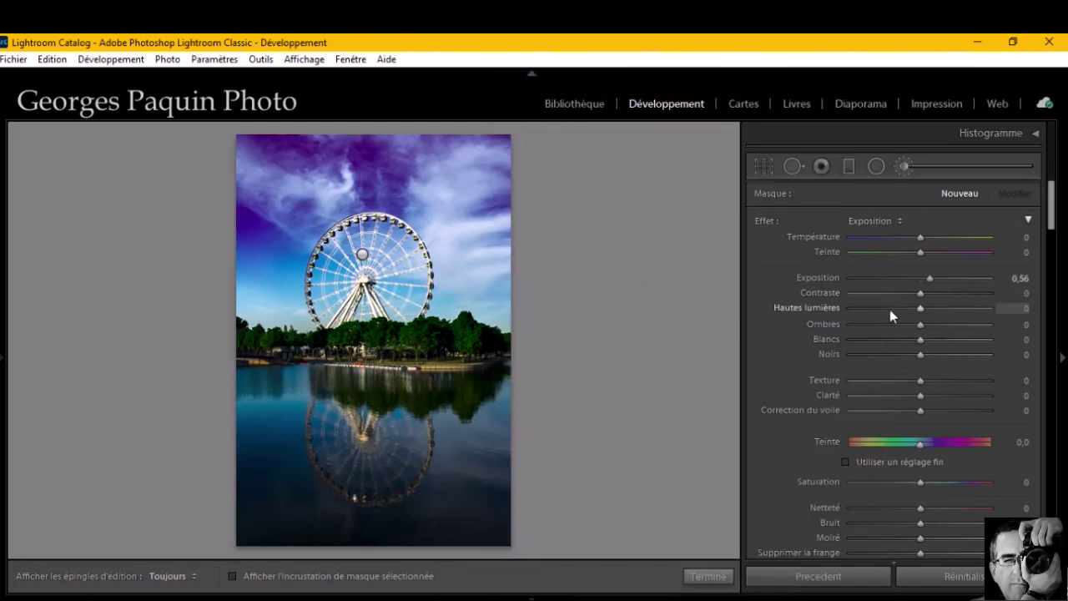
{"action": "left_click_drag", "start_coordinate": [933, 279], "coordinate": [926, 288]}
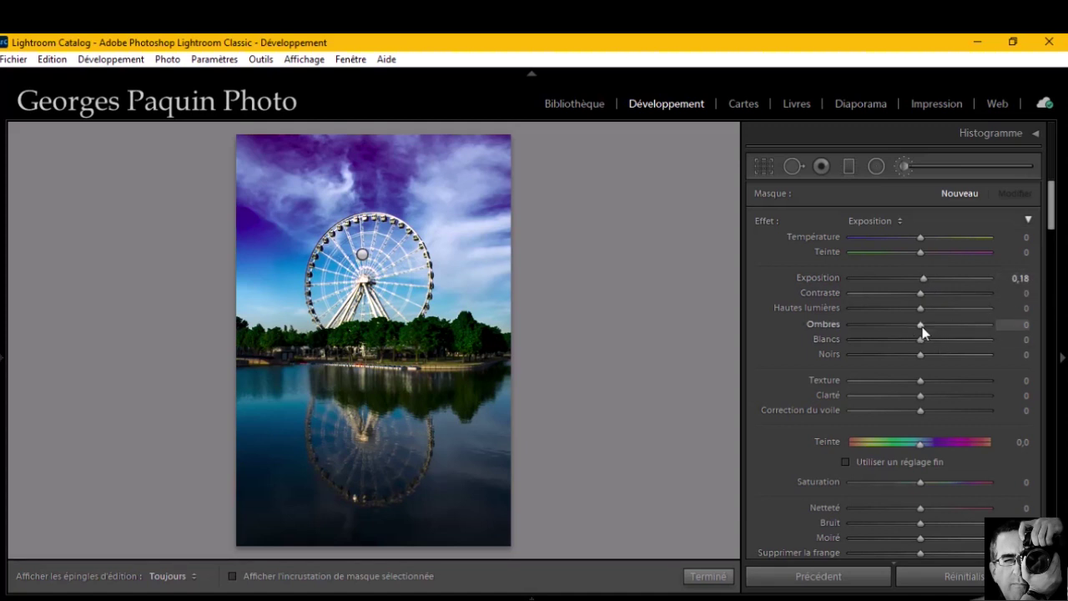
{"action": "left_click_drag", "start_coordinate": [922, 332], "coordinate": [937, 328]}
{"action": "key", "text": "h"}
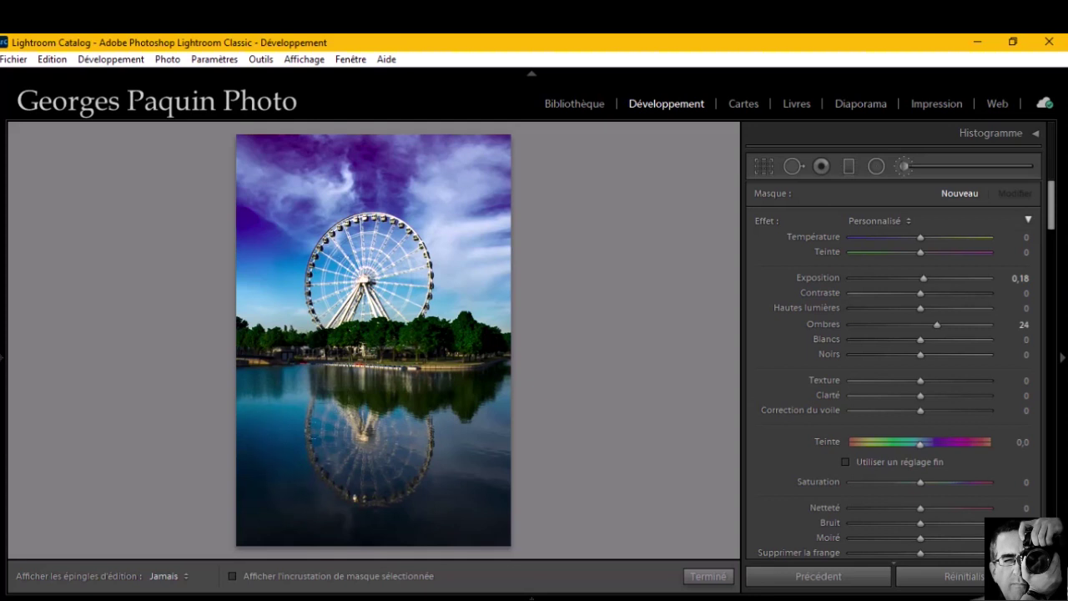
{"action": "key", "text": "h"}
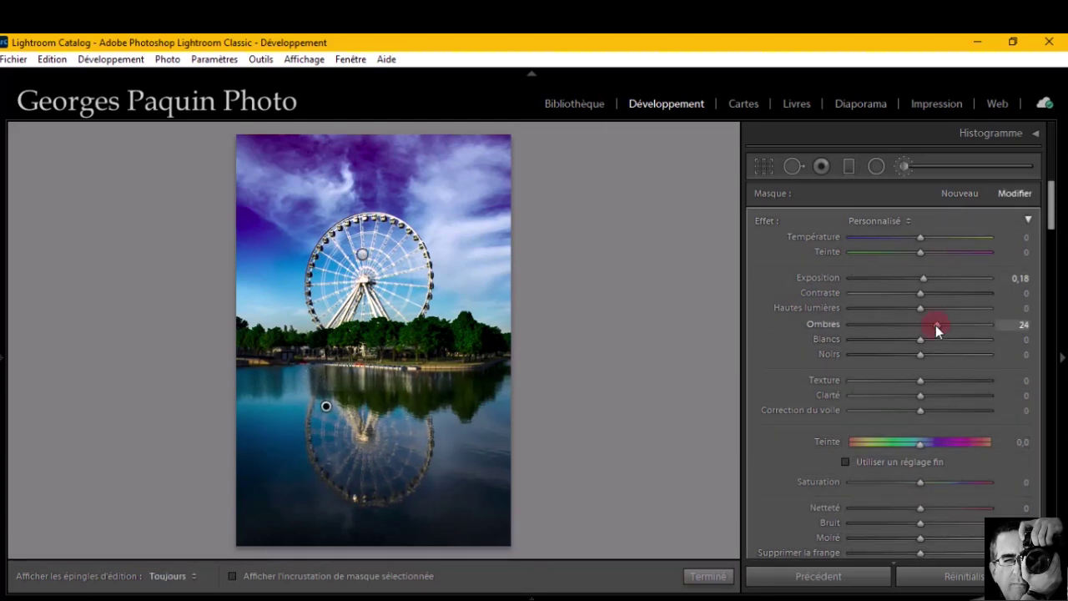
{"action": "left_click_drag", "start_coordinate": [935, 325], "coordinate": [955, 325]}
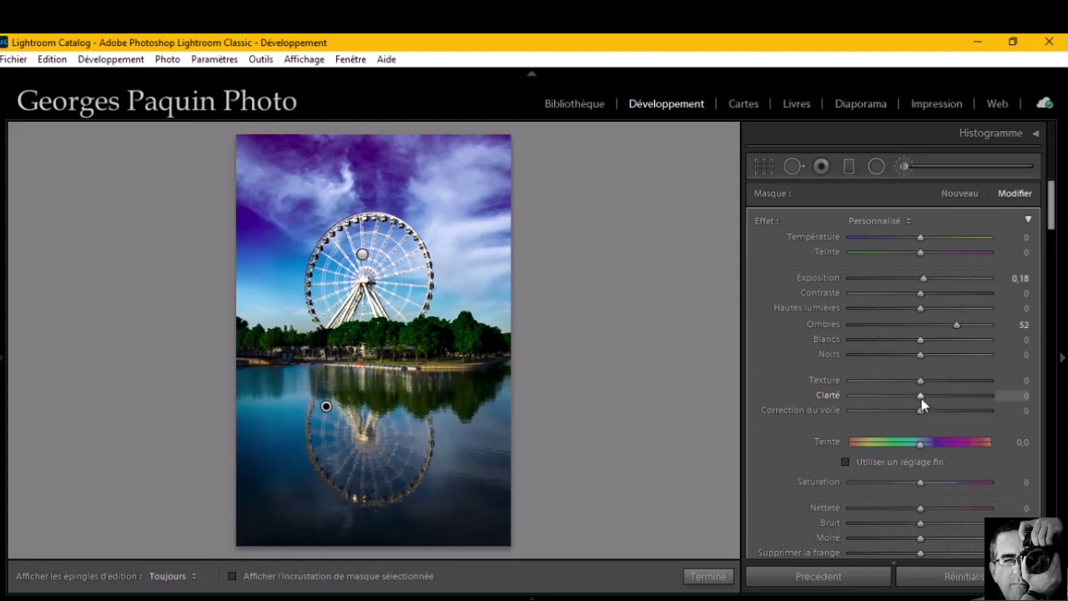
{"action": "left_click_drag", "start_coordinate": [924, 398], "coordinate": [950, 399]}
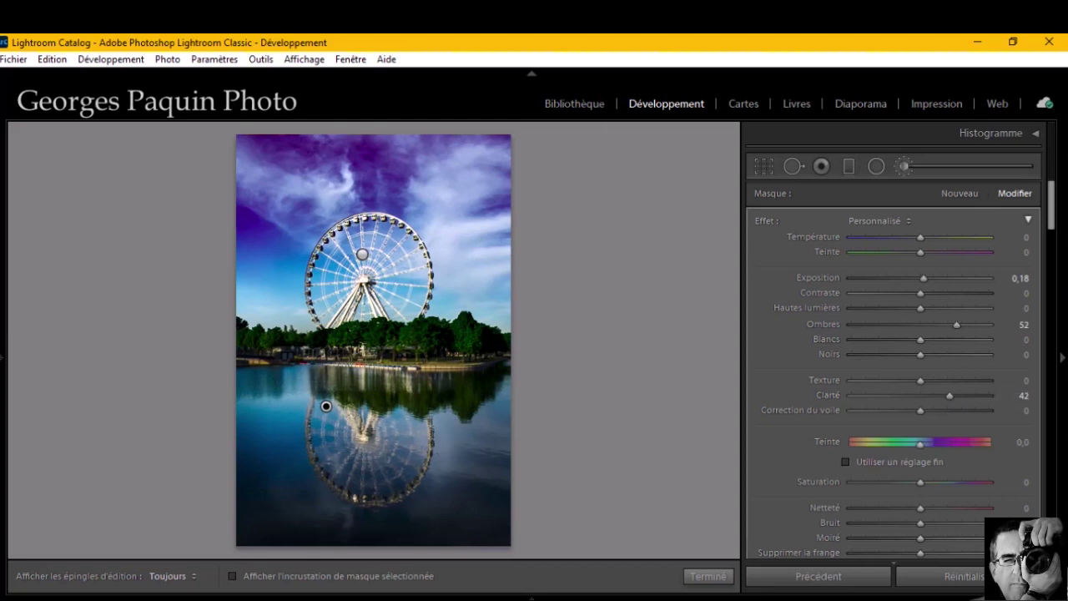
{"action": "left_click", "coordinate": [706, 576]}
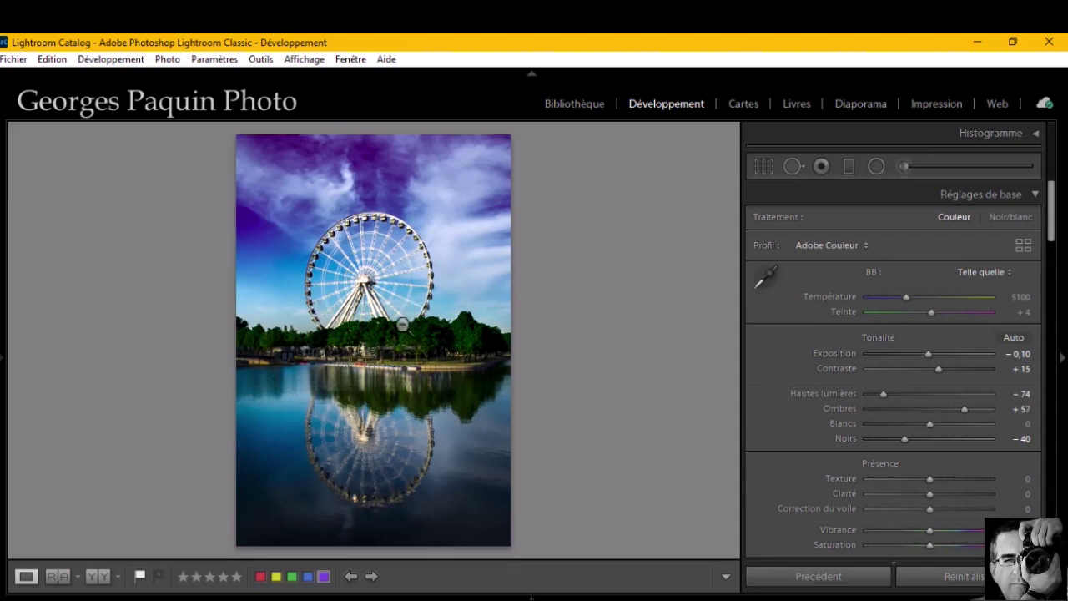
Step: Set Basic highlights to −89 and exposure to −0,20
{"action": "left_click", "coordinate": [884, 393]}
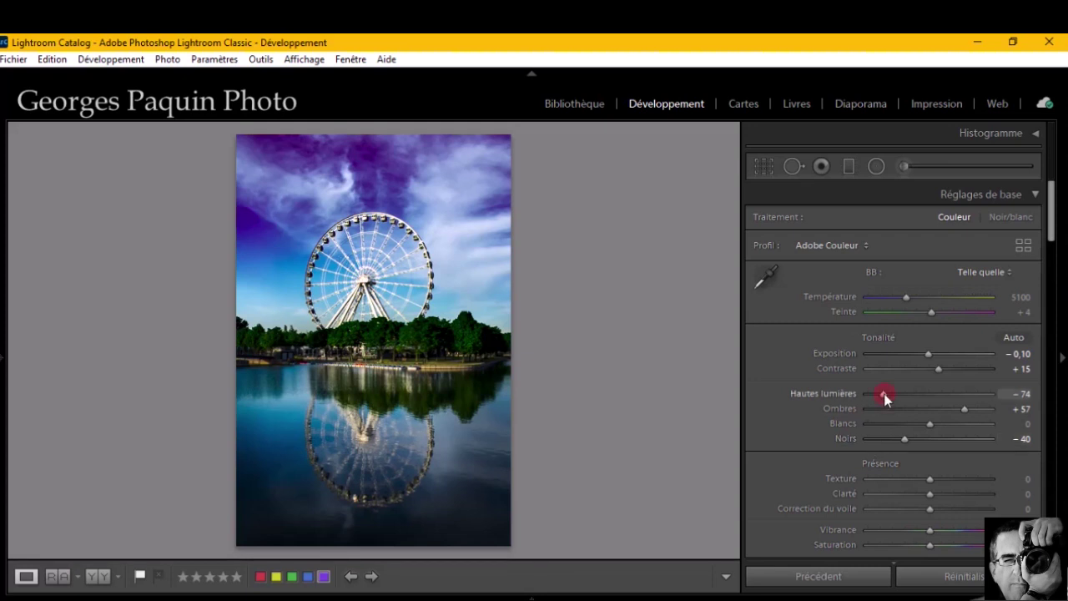
{"action": "key", "text": "Down"}
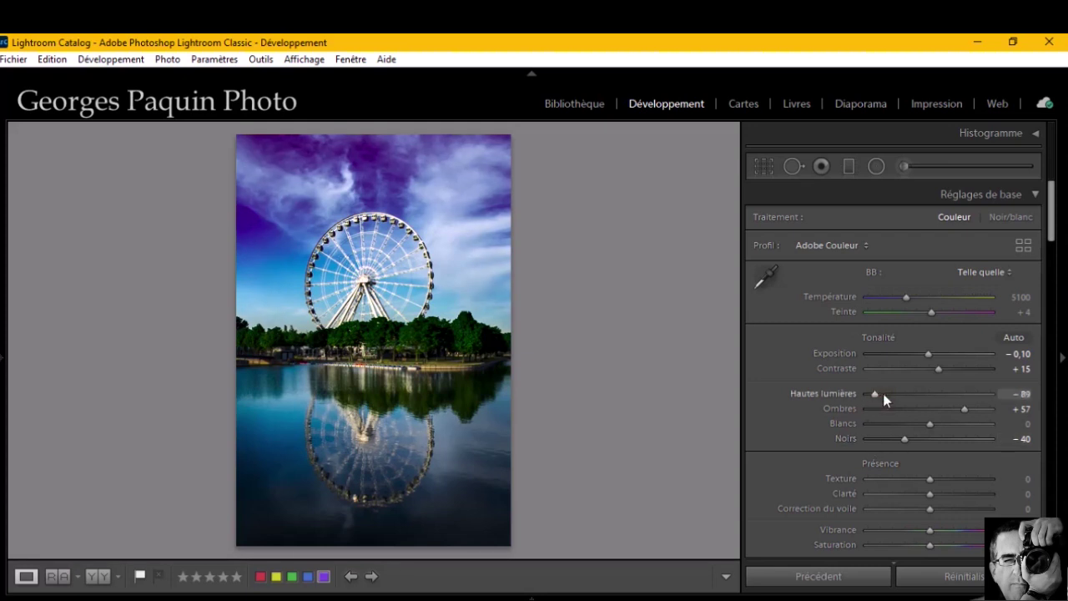
{"action": "left_click", "coordinate": [929, 356]}
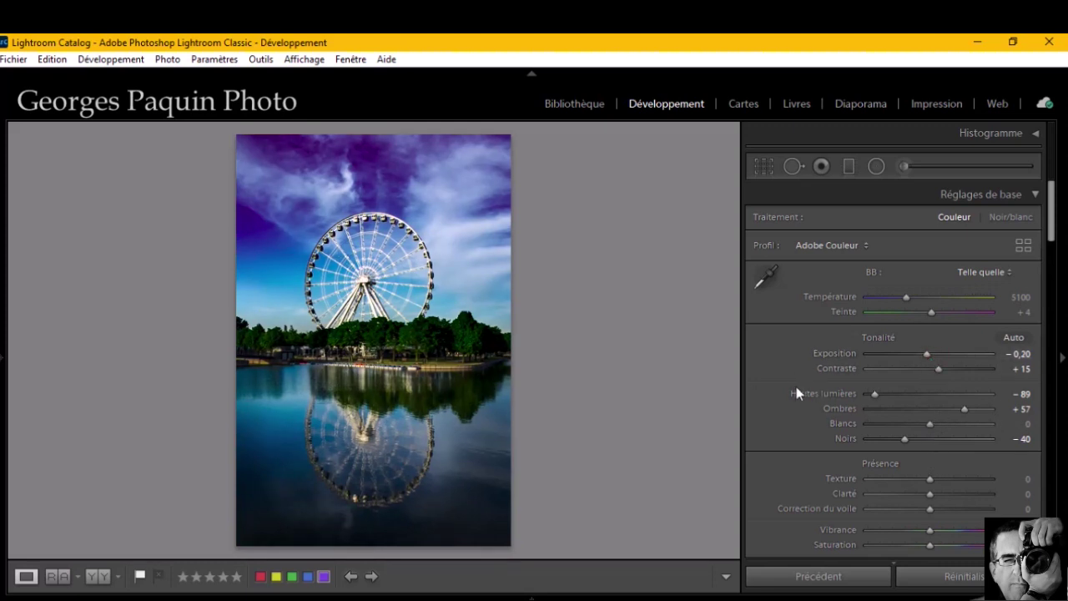
{"action": "scroll", "coordinate": [796, 386], "scroll_direction": "down", "scroll_amount": 5}
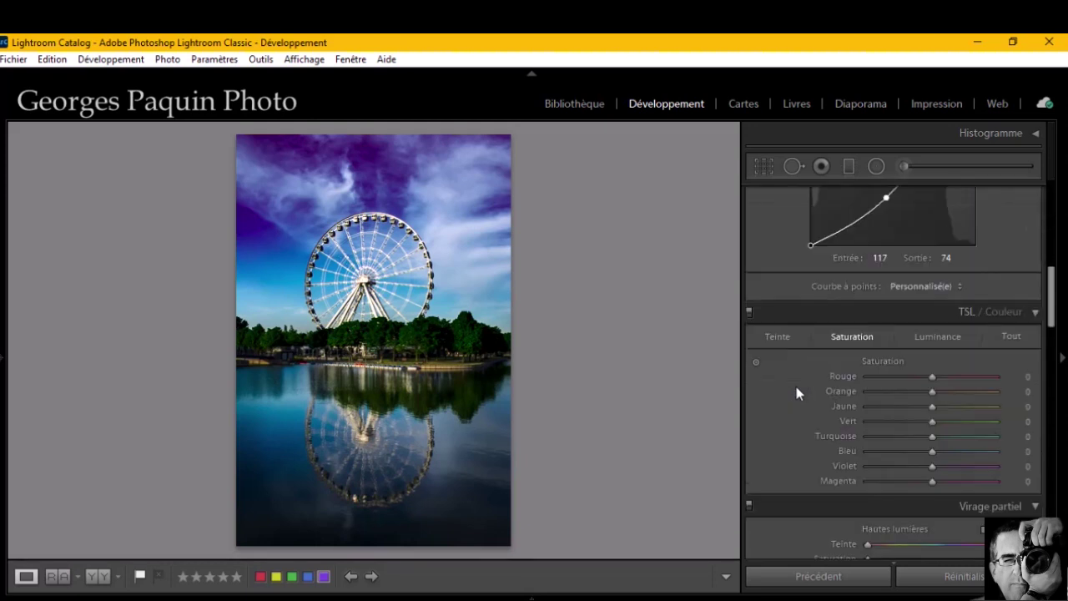
{"action": "scroll", "coordinate": [795, 387], "scroll_direction": "down", "scroll_amount": 5}
{"action": "scroll", "coordinate": [795, 387], "scroll_direction": "down", "scroll_amount": 3}
{"action": "scroll", "coordinate": [796, 387], "scroll_direction": "down", "scroll_amount": 3}
{"action": "scroll", "coordinate": [796, 386], "scroll_direction": "down", "scroll_amount": 3}
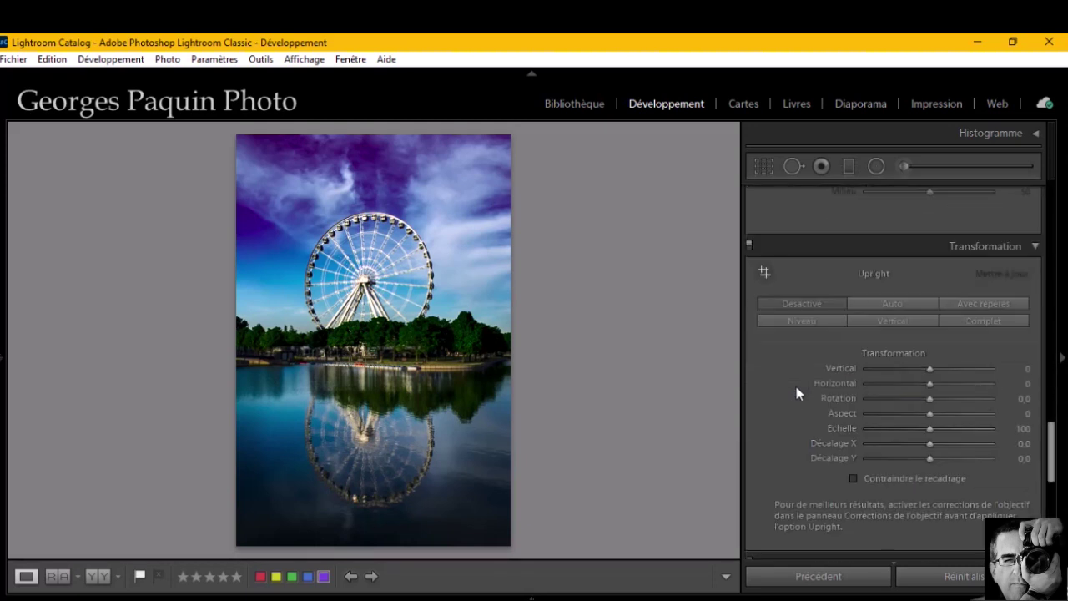
{"action": "scroll", "coordinate": [795, 386], "scroll_direction": "down", "scroll_amount": 5}
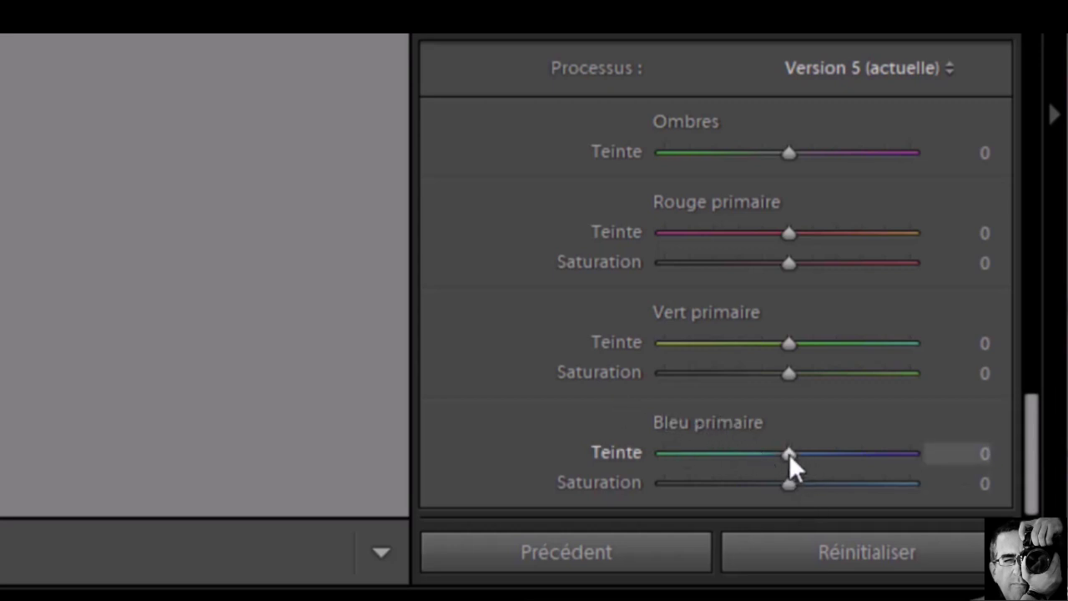
Step: Set the Calibration Blue Primary hue to −15
{"action": "left_click_drag", "start_coordinate": [788, 454], "coordinate": [770, 480]}
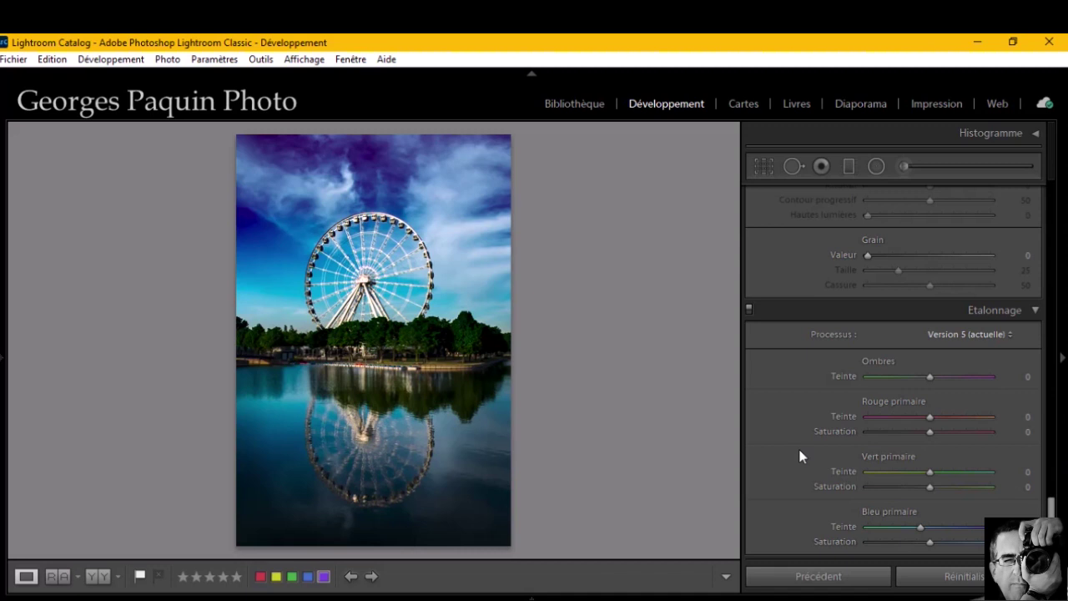
{"action": "scroll", "coordinate": [799, 456], "scroll_direction": "up", "scroll_amount": 10}
{"action": "scroll", "coordinate": [799, 455], "scroll_direction": "up", "scroll_amount": 10}
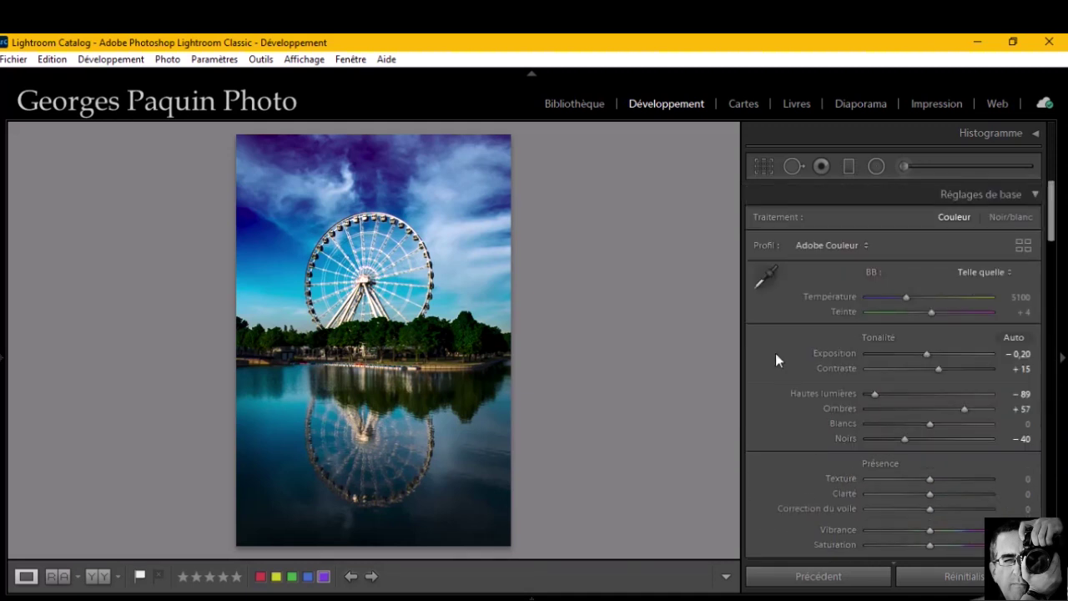
Step: Crop to a 4 x 5 aspect, framing the wheel and its reflection
{"action": "left_click", "coordinate": [768, 167]}
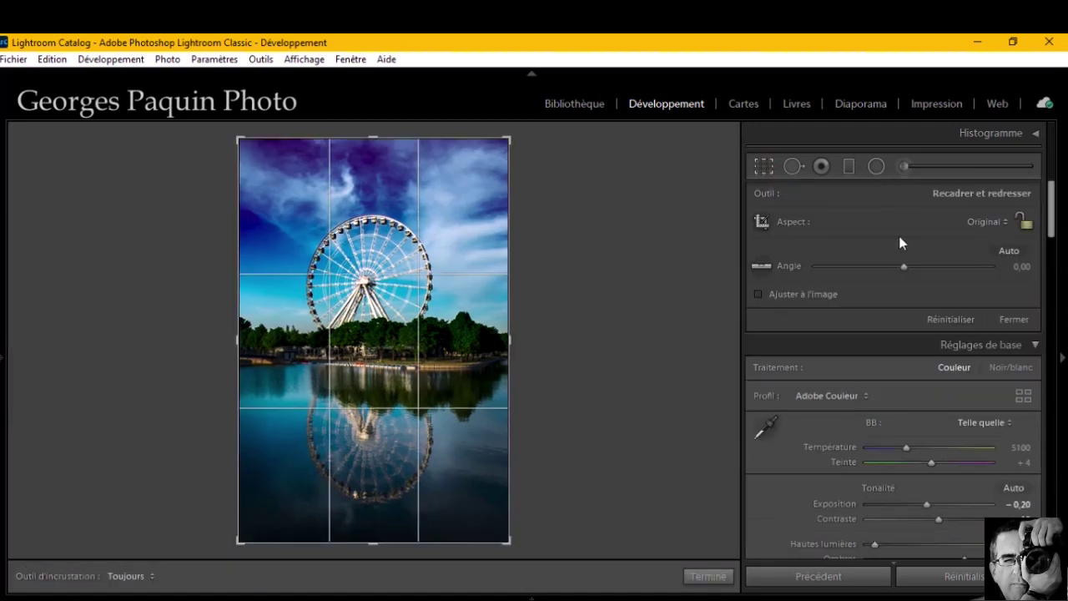
{"action": "left_click", "coordinate": [989, 223]}
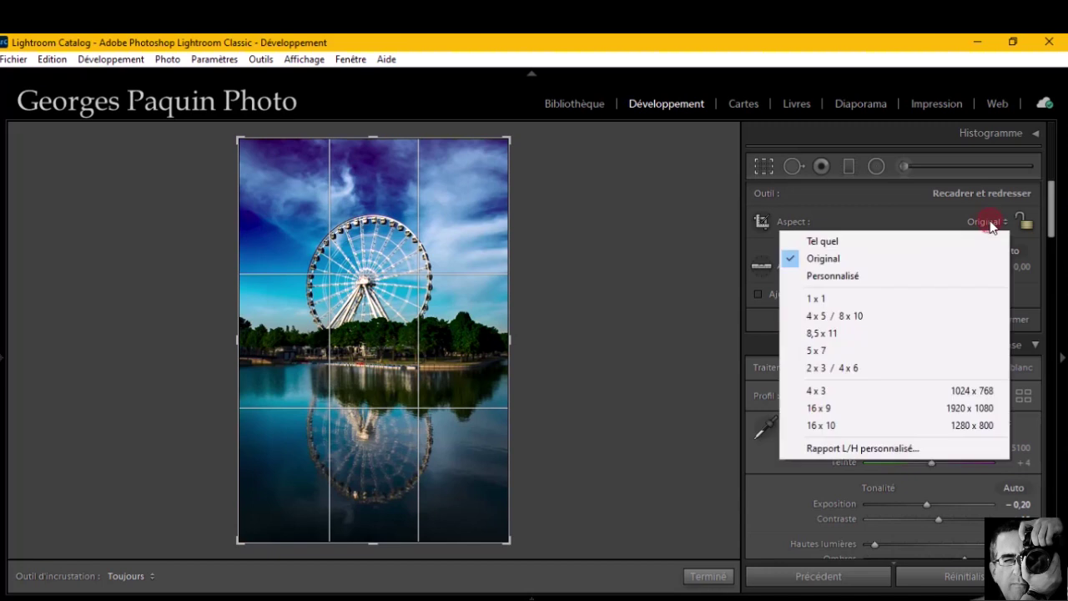
{"action": "left_click", "coordinate": [840, 321]}
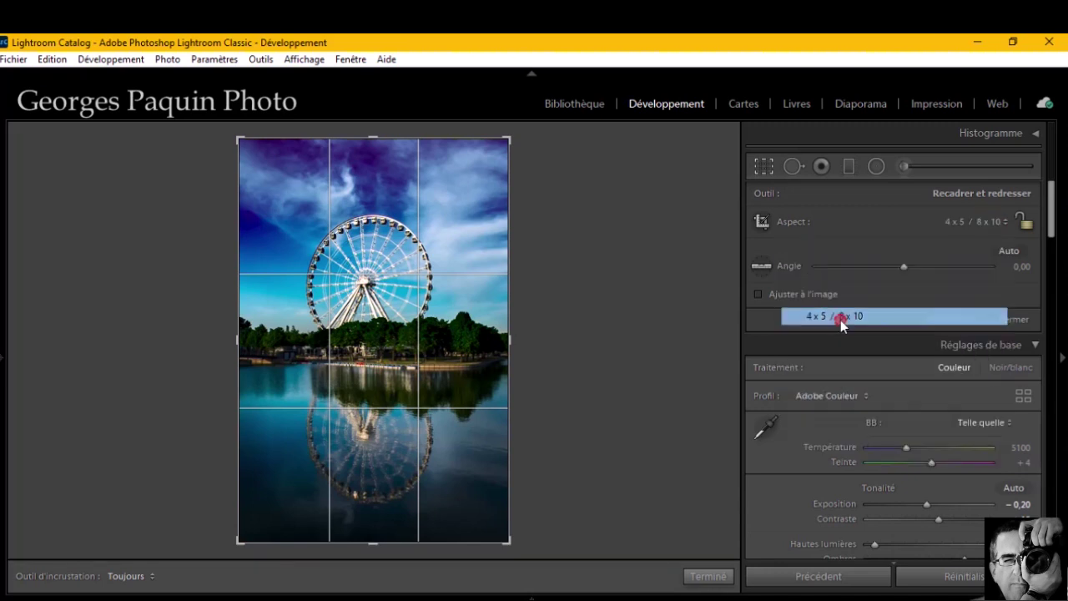
{"action": "left_click_drag", "start_coordinate": [365, 368], "coordinate": [369, 347]}
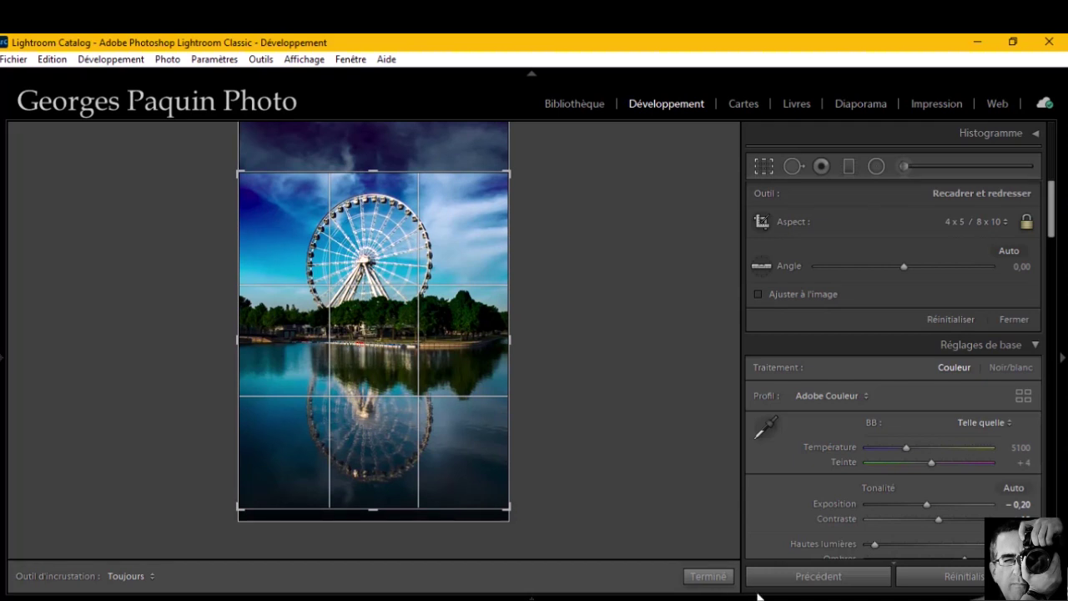
{"action": "left_click", "coordinate": [717, 576]}
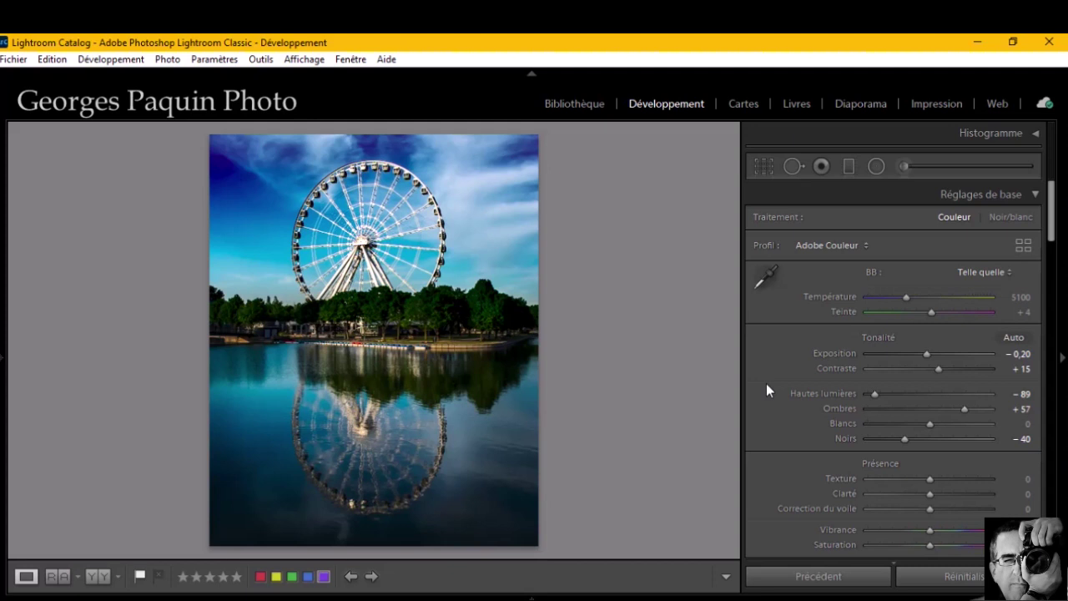
Step: Tint the split-toning highlights to hue 37, saturation 20, with balance +52
{"action": "scroll", "coordinate": [767, 390], "scroll_direction": "down", "scroll_amount": 5}
{"action": "scroll", "coordinate": [767, 390], "scroll_direction": "down", "scroll_amount": 5}
{"action": "scroll", "coordinate": [766, 390], "scroll_direction": "down", "scroll_amount": 5}
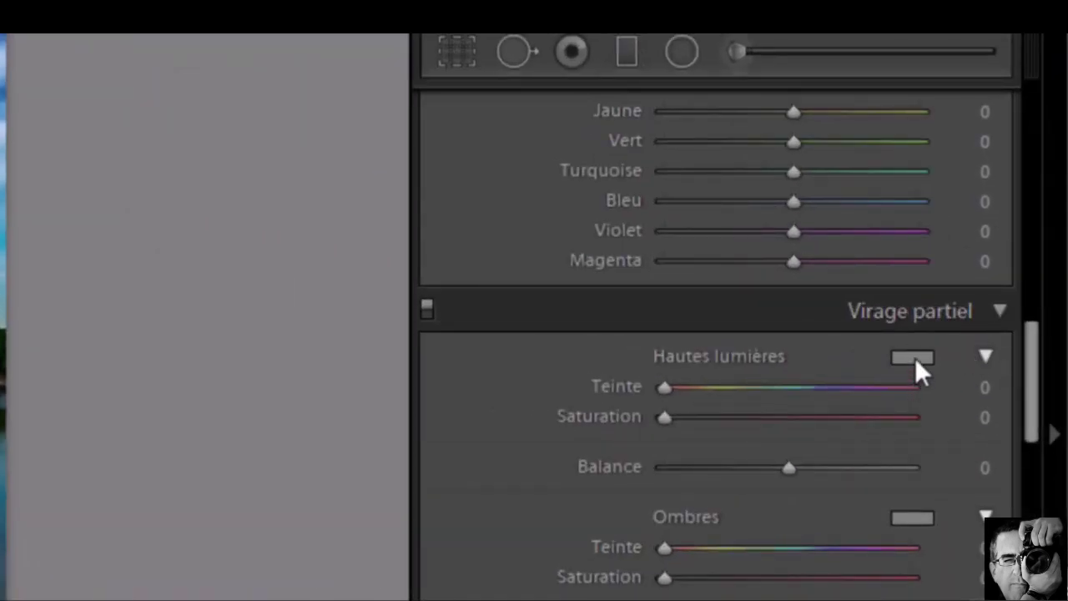
{"action": "left_click", "coordinate": [914, 357]}
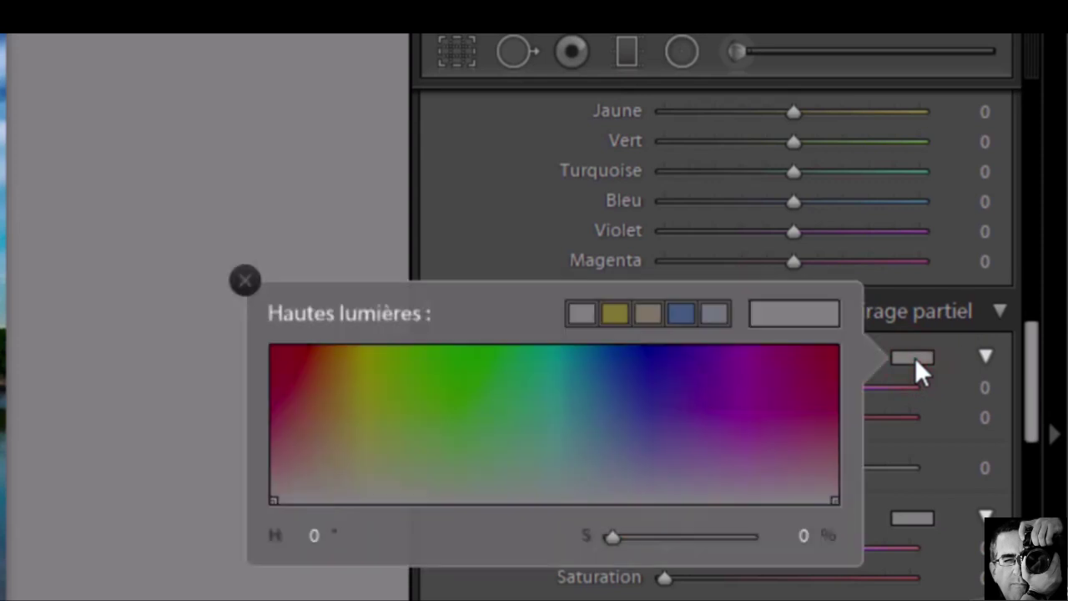
{"action": "left_click", "coordinate": [351, 485]}
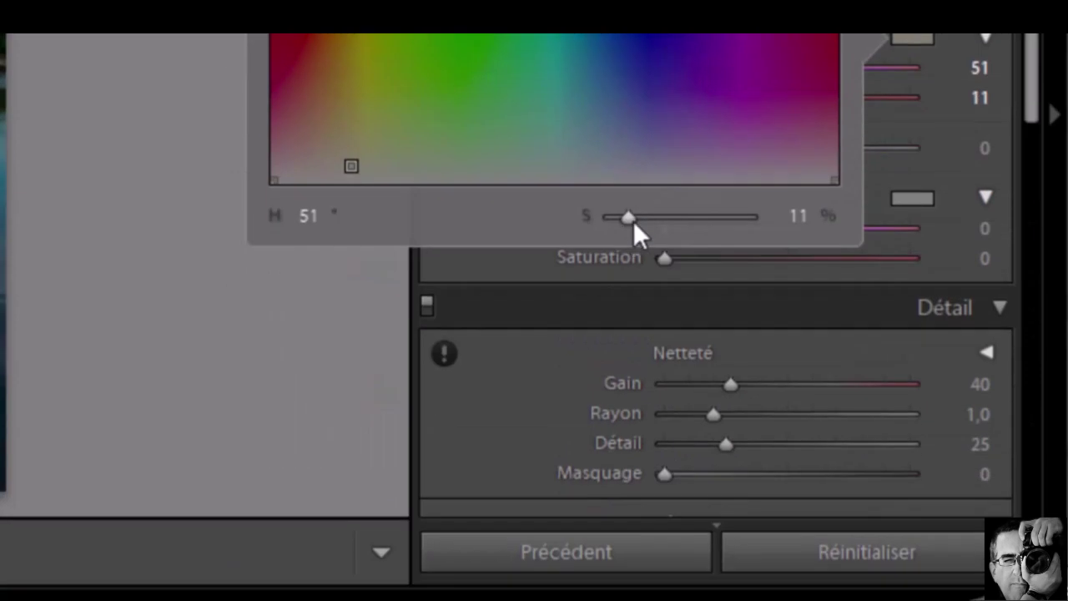
{"action": "left_click_drag", "start_coordinate": [632, 382], "coordinate": [641, 382]}
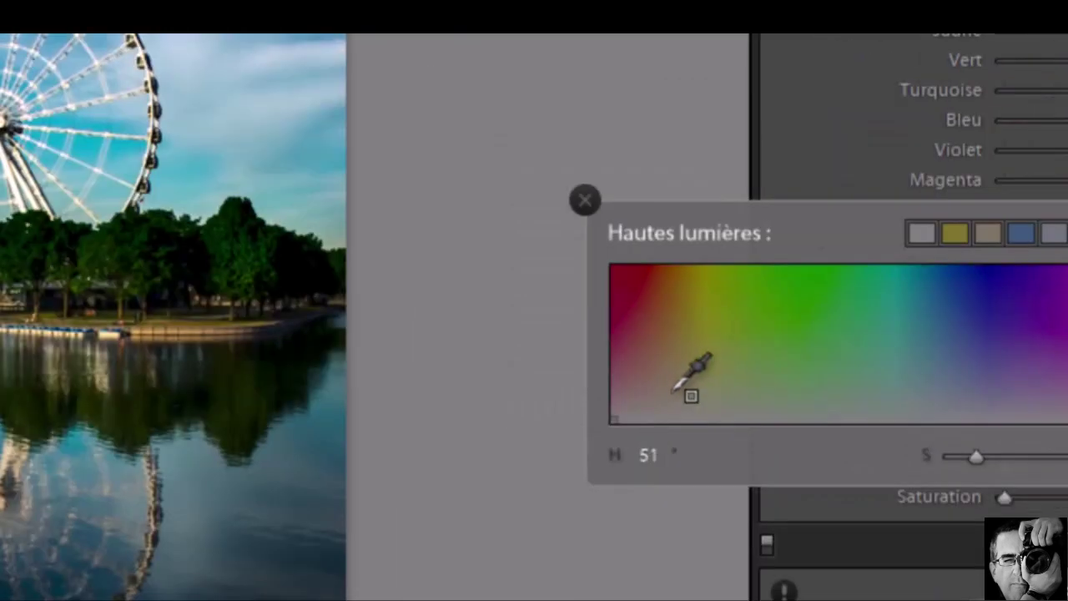
{"action": "left_click", "coordinate": [668, 400]}
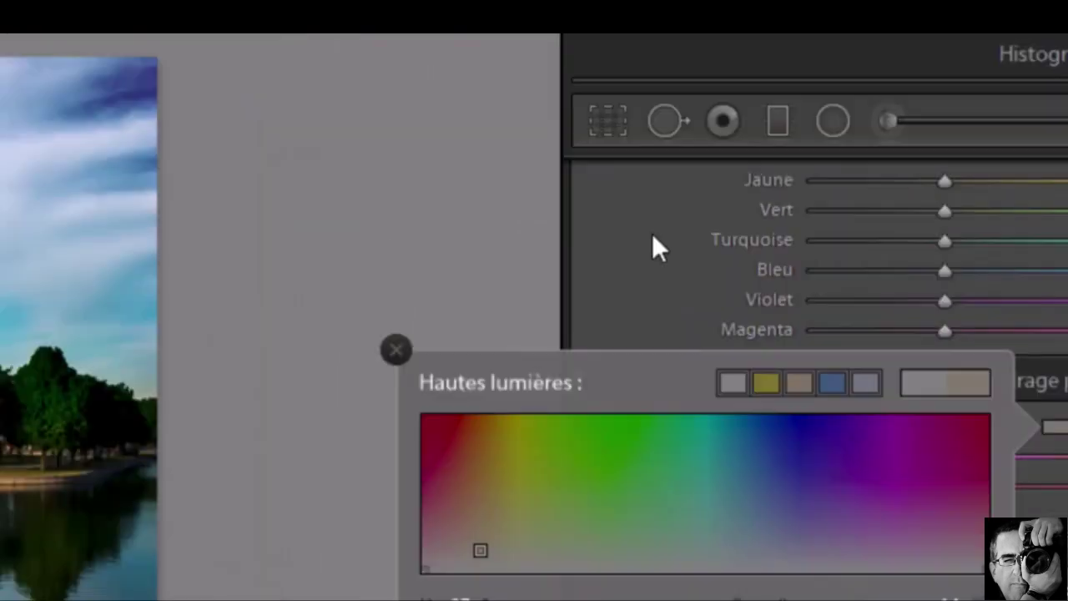
{"action": "left_click", "coordinate": [642, 254]}
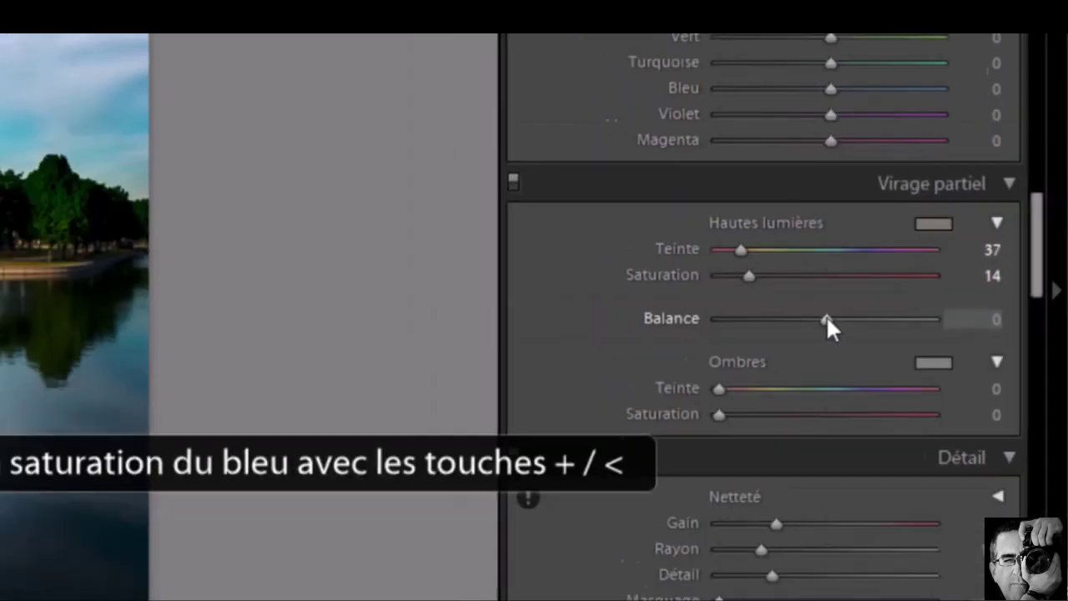
{"action": "left_click_drag", "start_coordinate": [825, 315], "coordinate": [961, 374]}
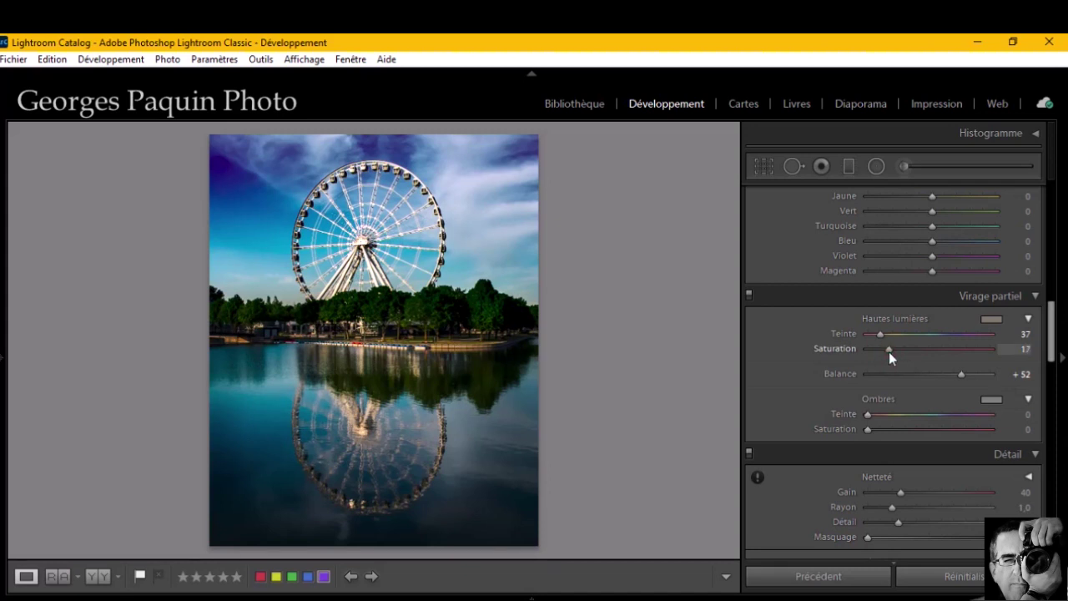
{"action": "left_click_drag", "start_coordinate": [888, 351], "coordinate": [893, 352]}
Step: Set the post-crop vignette to amount −15, midpoint 60, roundness −25, feather 70
{"action": "scroll", "coordinate": [796, 372], "scroll_direction": "down", "scroll_amount": 5}
{"action": "scroll", "coordinate": [796, 372], "scroll_direction": "down", "scroll_amount": 5}
{"action": "scroll", "coordinate": [796, 372], "scroll_direction": "down", "scroll_amount": 2}
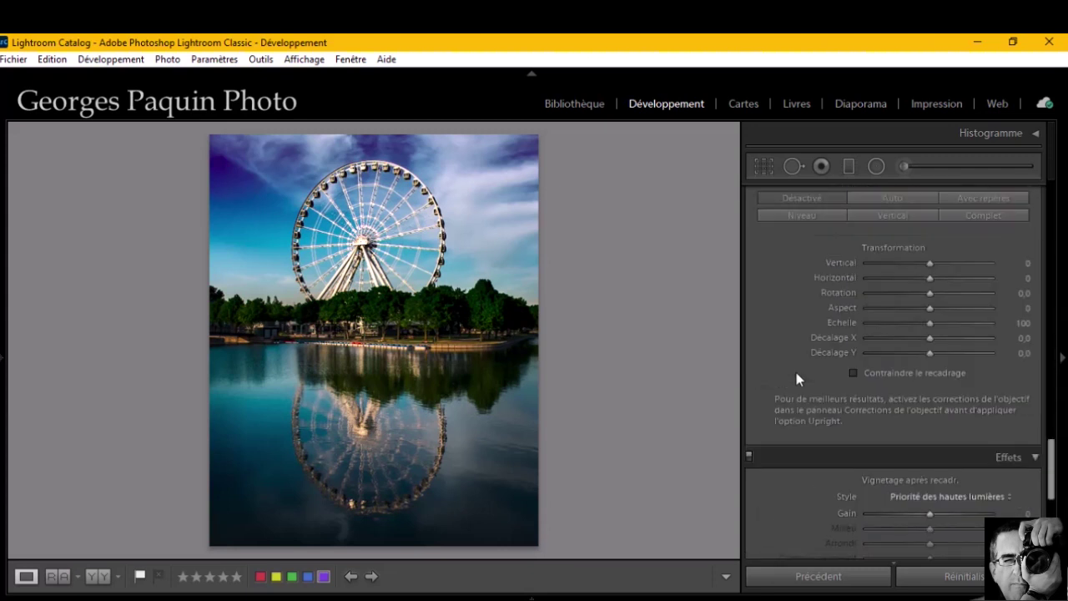
{"action": "scroll", "coordinate": [796, 372], "scroll_direction": "down", "scroll_amount": 3}
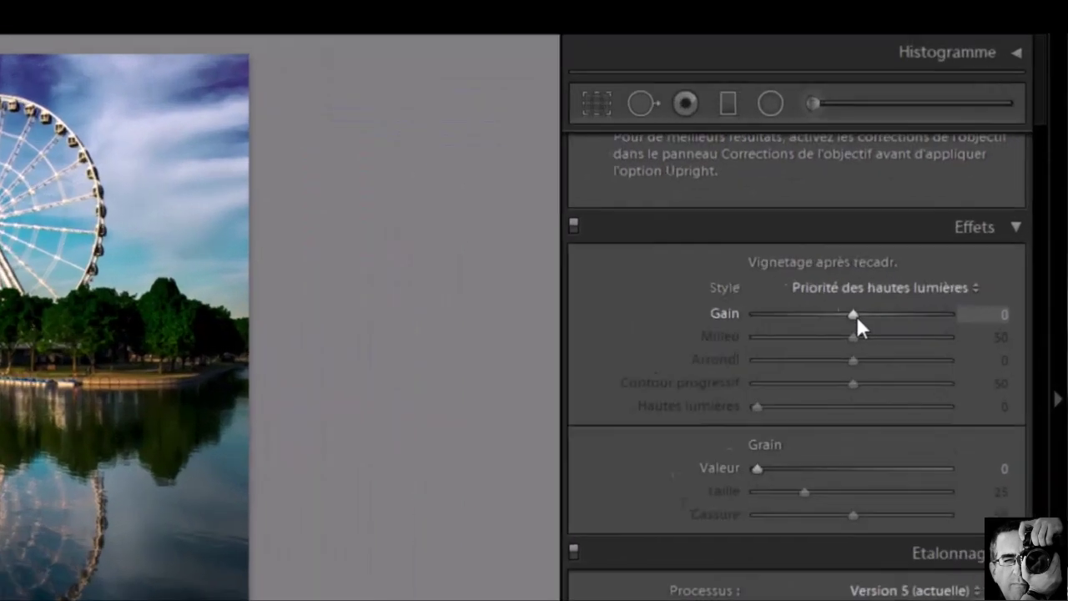
{"action": "left_click", "coordinate": [857, 317]}
{"action": "key", "text": "Down"}
{"action": "key", "text": "Down"}
{"action": "key", "text": "Down"}
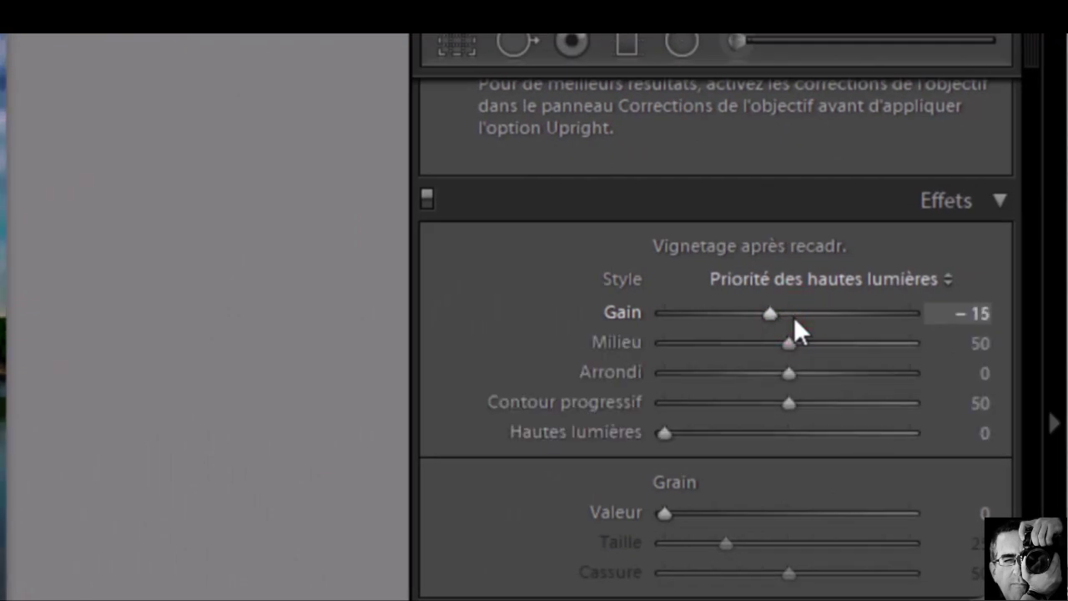
{"action": "key", "text": "Down"}
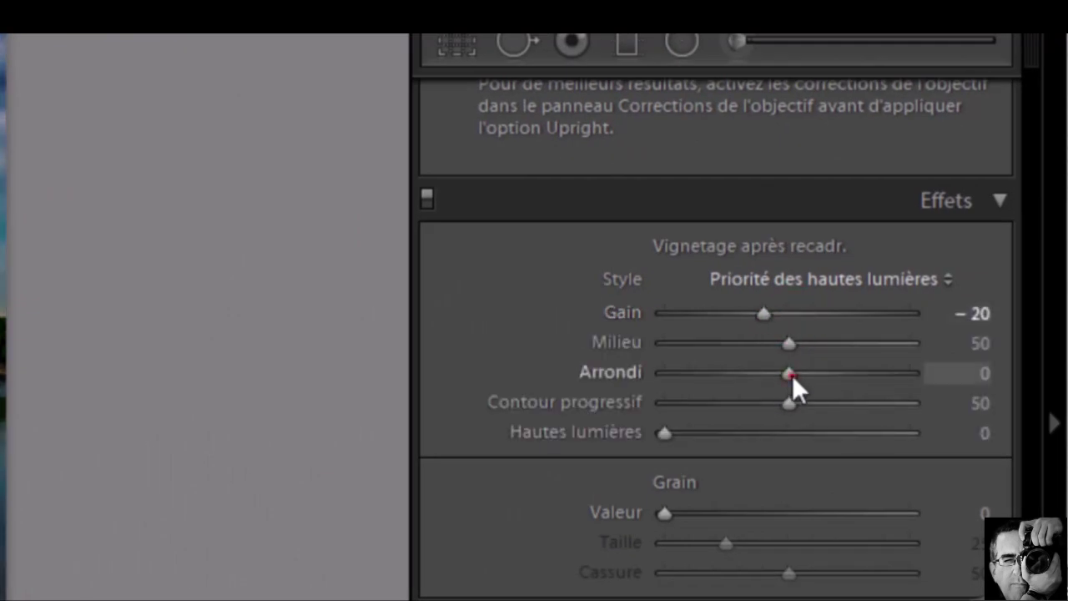
{"action": "key", "text": "Down"}
{"action": "key", "text": "Down"}
{"action": "key", "text": "Down"}
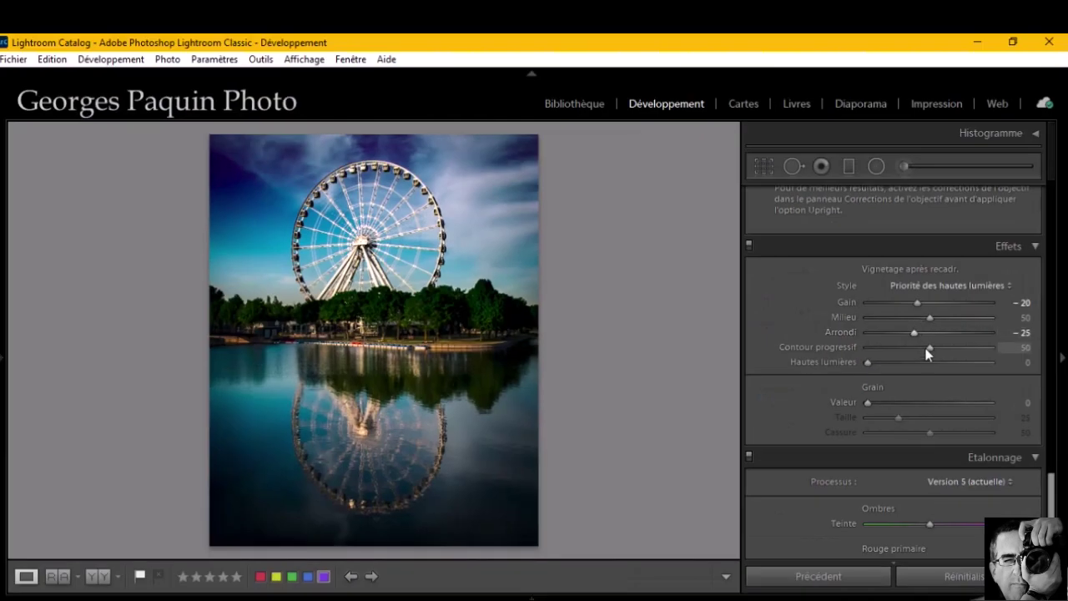
{"action": "left_click", "coordinate": [928, 347]}
{"action": "key", "text": "Up"}
{"action": "key", "text": "Up"}
{"action": "key", "text": "Up"}
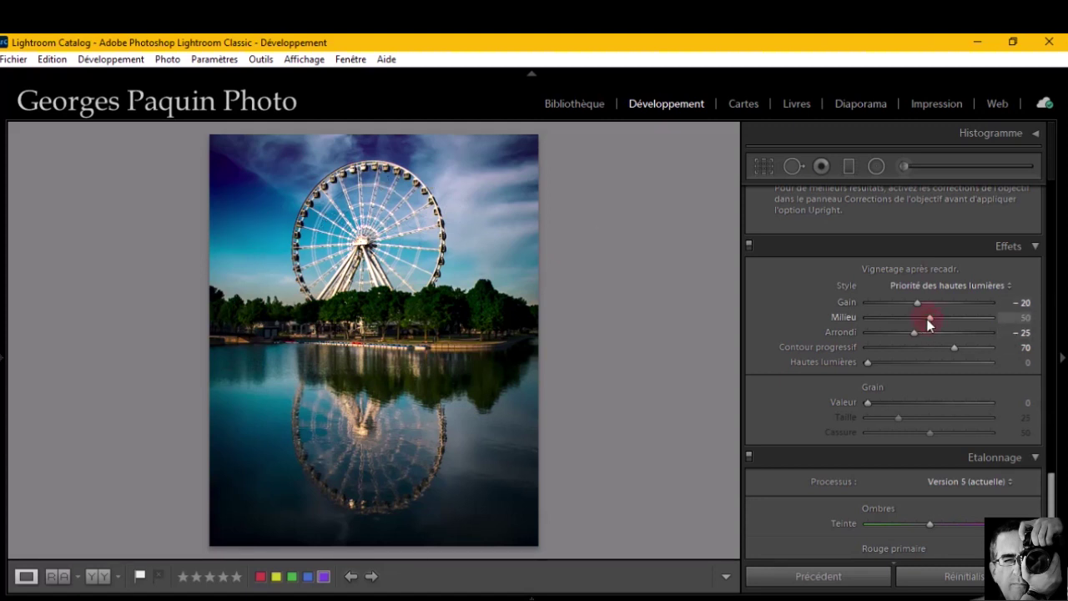
{"action": "mouse_move", "coordinate": [928, 318]}
{"action": "left_mouse_down"}
{"action": "mouse_move", "coordinate": [941, 318]}
{"action": "mouse_move", "coordinate": [922, 303]}
{"action": "left_mouse_up"}
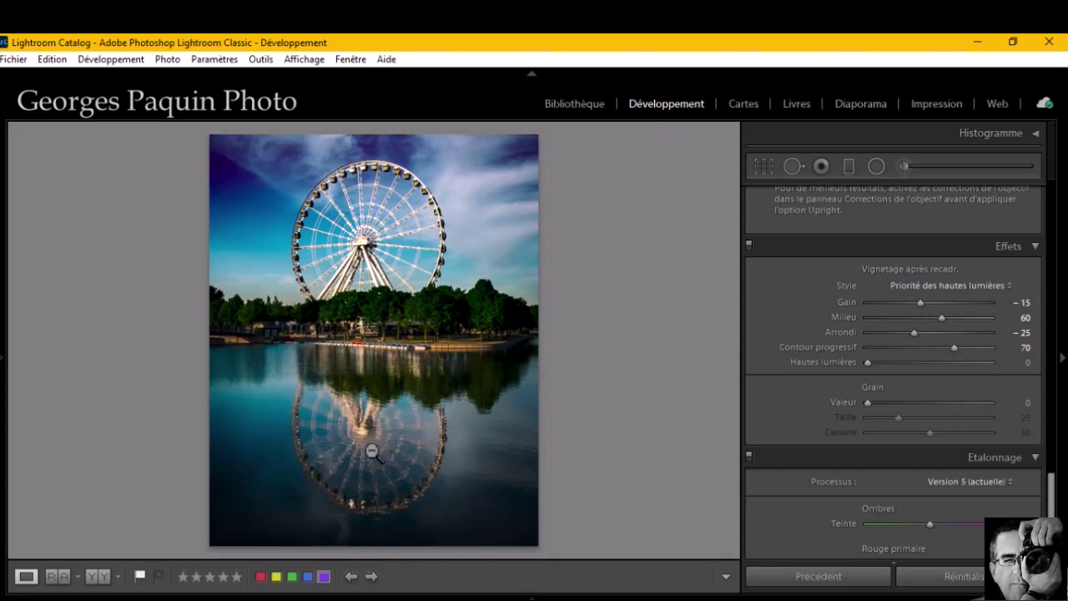
Step: Paint the water with a Whites brush effect at 49 and finish brushing
{"action": "left_click", "coordinate": [904, 166]}
{"action": "left_click", "coordinate": [865, 221]}
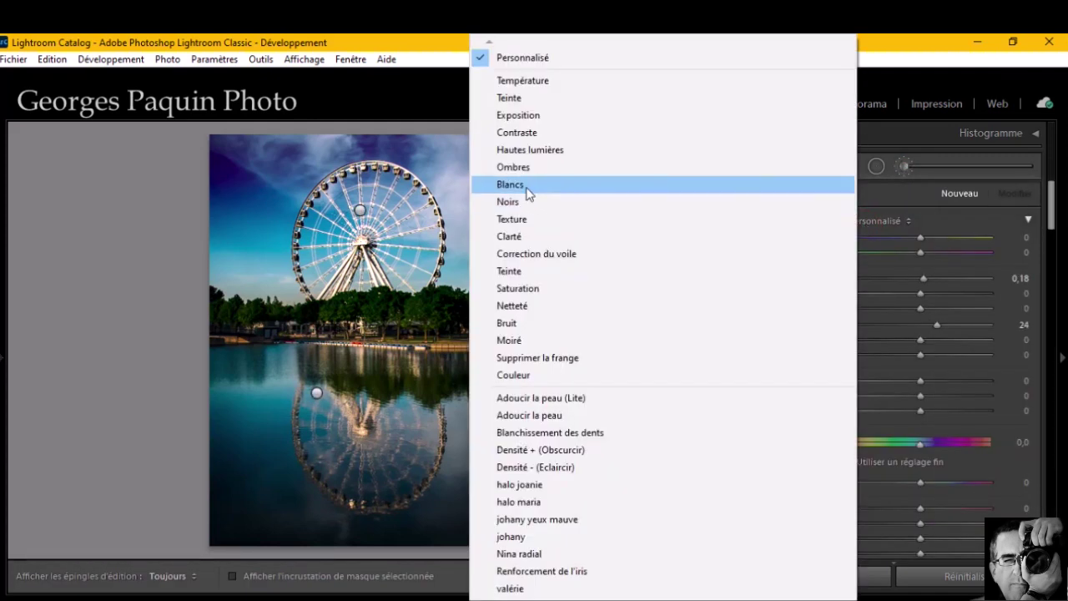
{"action": "left_click", "coordinate": [527, 185]}
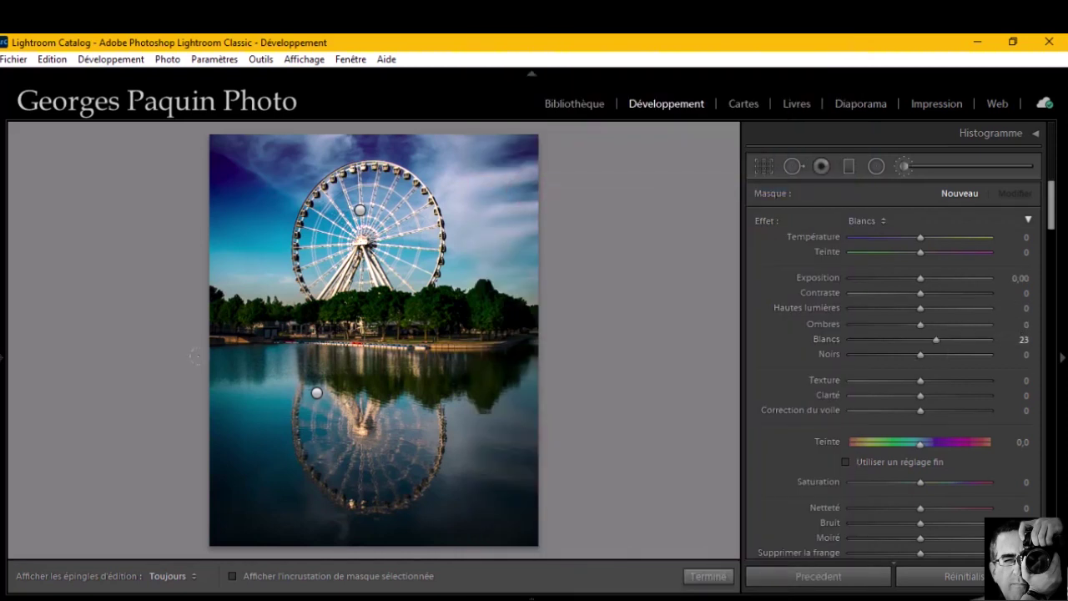
{"action": "key", "text": "h"}
{"action": "key", "text": "h"}
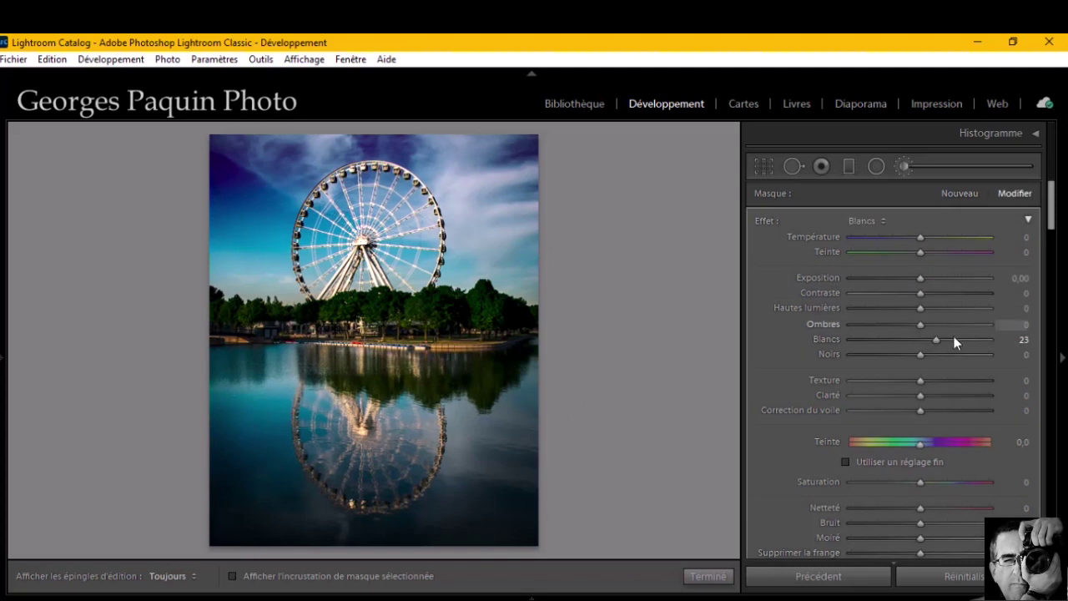
{"action": "left_click_drag", "start_coordinate": [935, 340], "coordinate": [953, 341]}
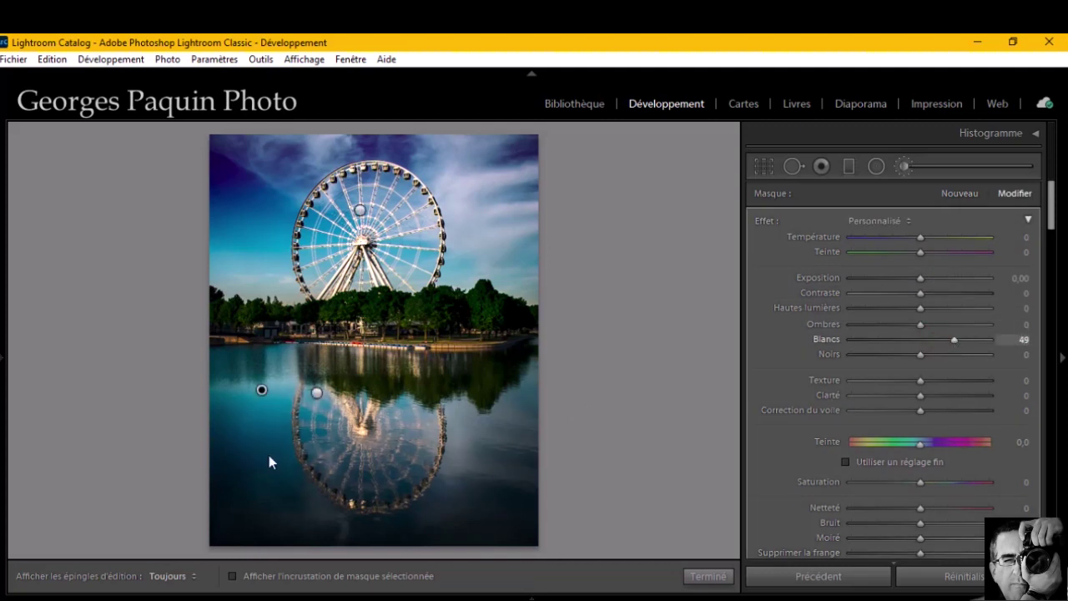
{"action": "key", "text": "h"}
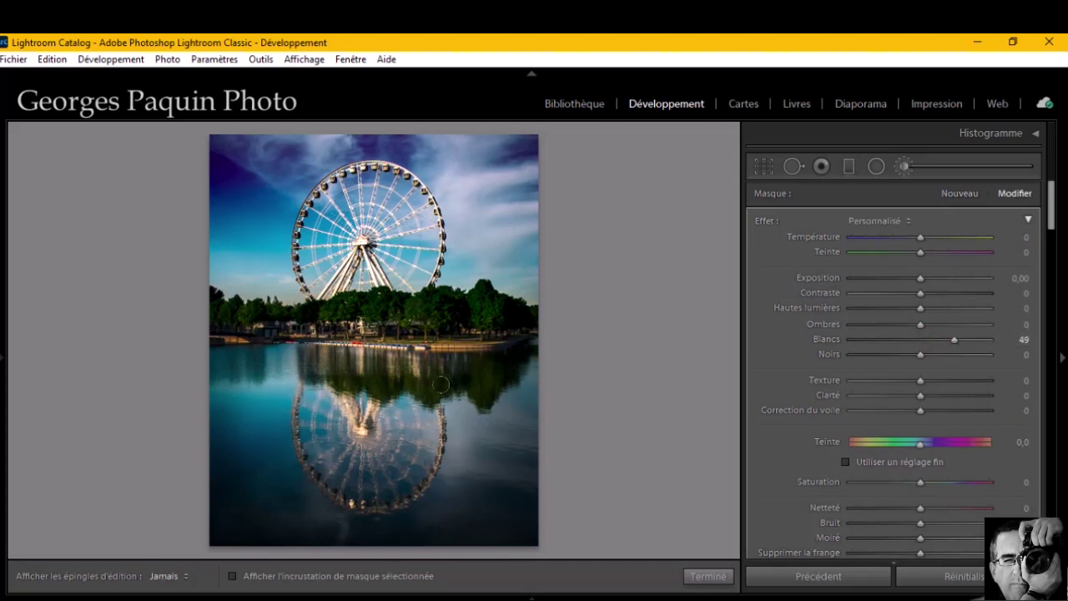
{"action": "key", "text": "h"}
{"action": "left_click", "coordinate": [709, 575]}
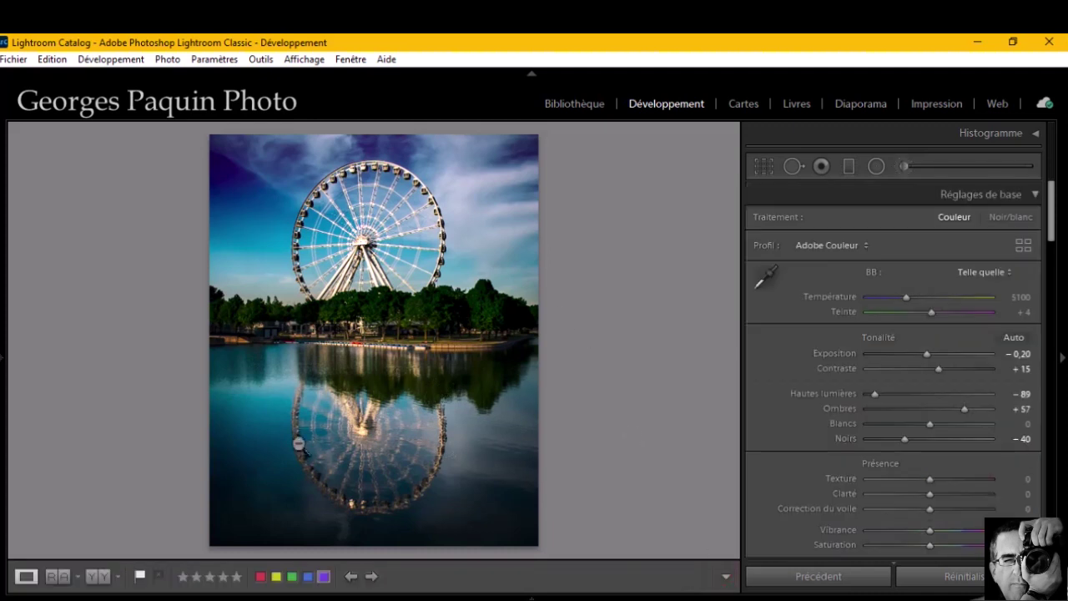